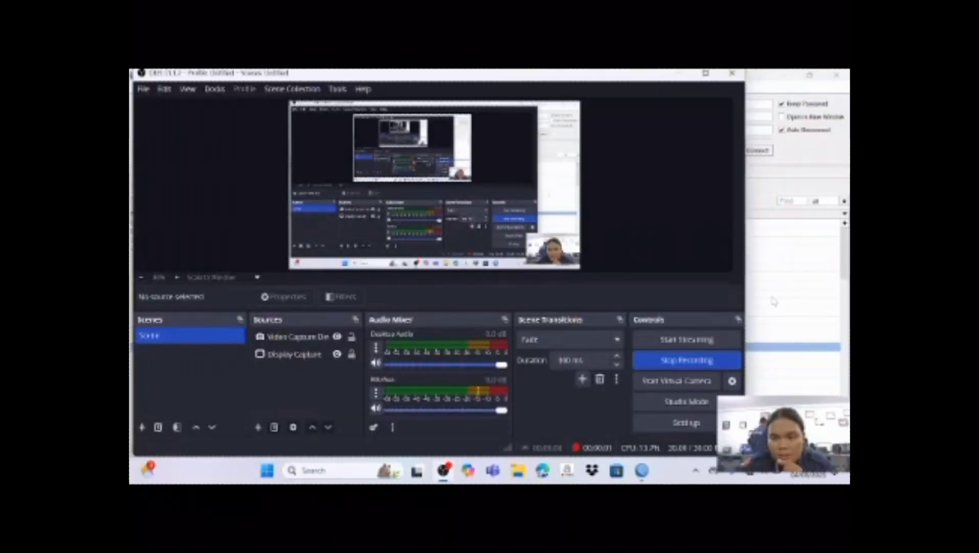
Connect to the neighbouring MikroTik router whose MAC address begins 18:FD:74:DE:2F and dismiss its expired-password prompt.
left_click(773, 298)
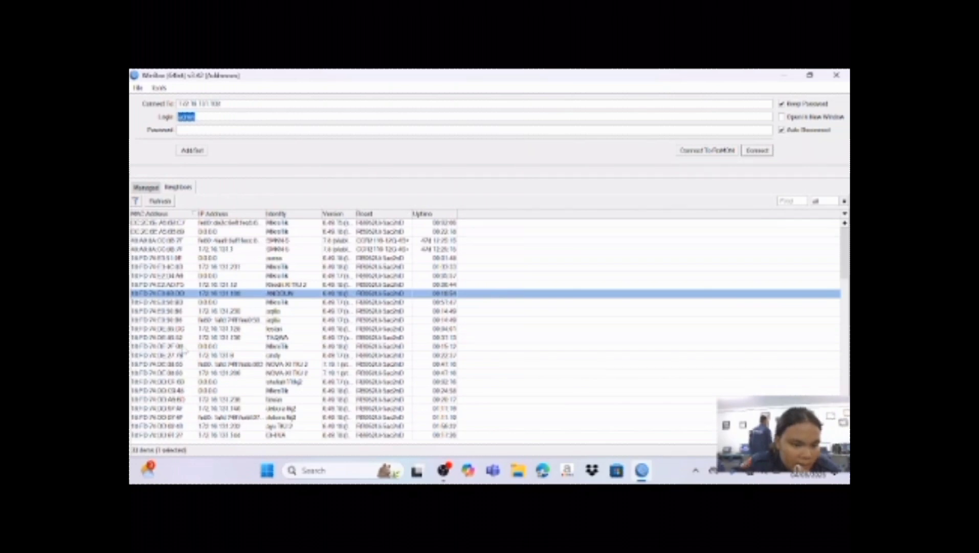
left_click(182, 347)
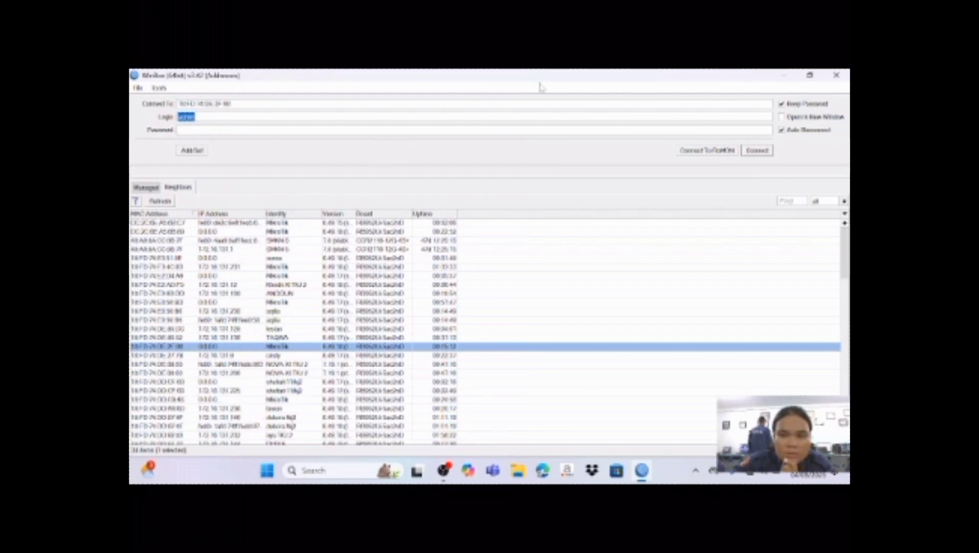
left_click(759, 152)
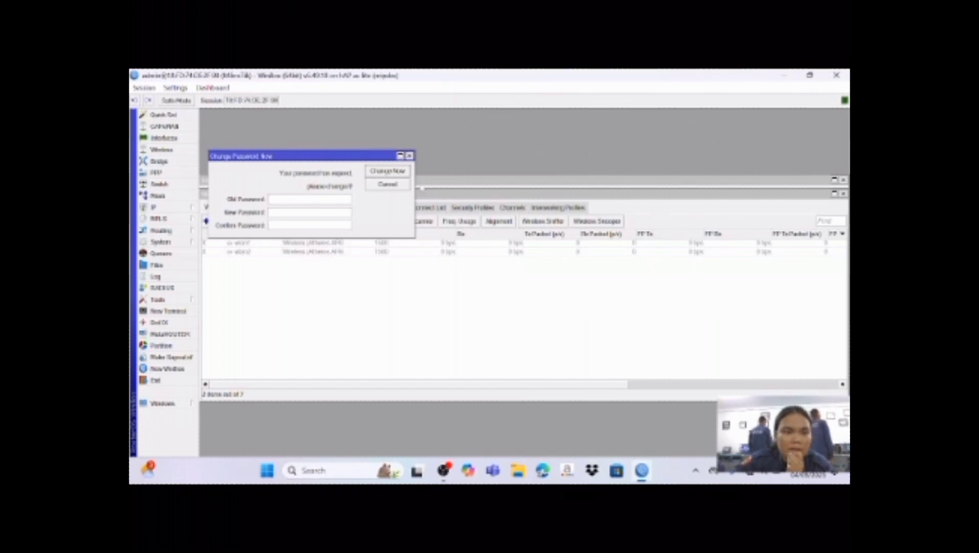
left_click(409, 155)
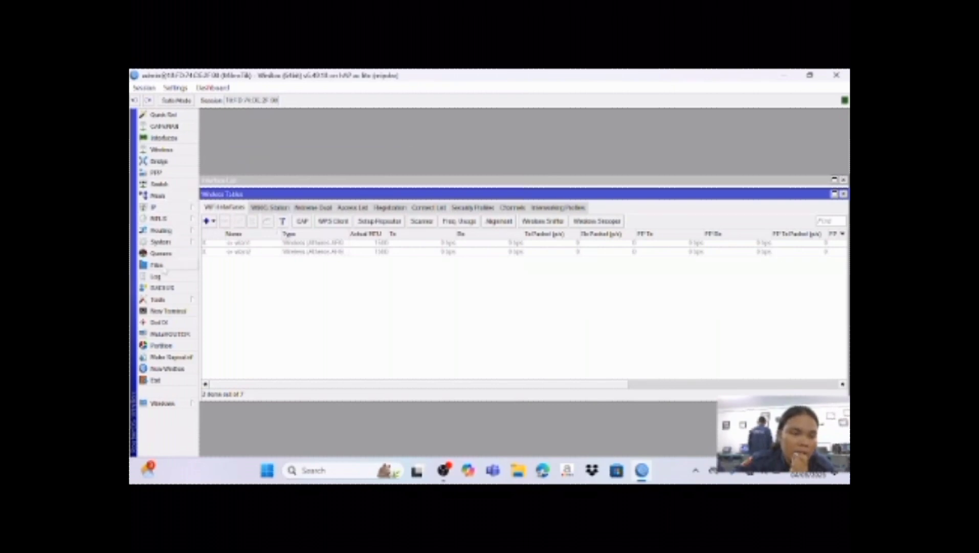
Set the router's system identity to the student's name followed by "tkj 2".
left_click(181, 242)
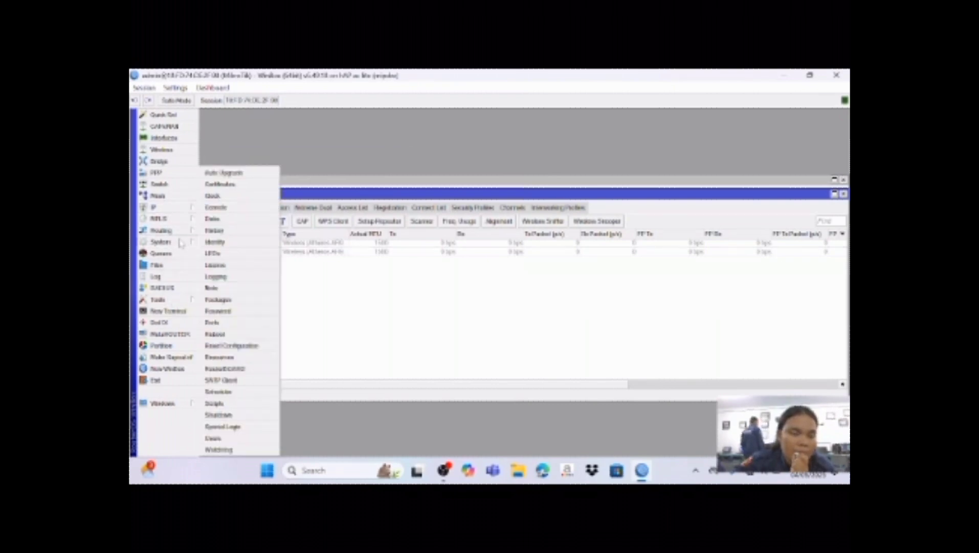
left_click(214, 241)
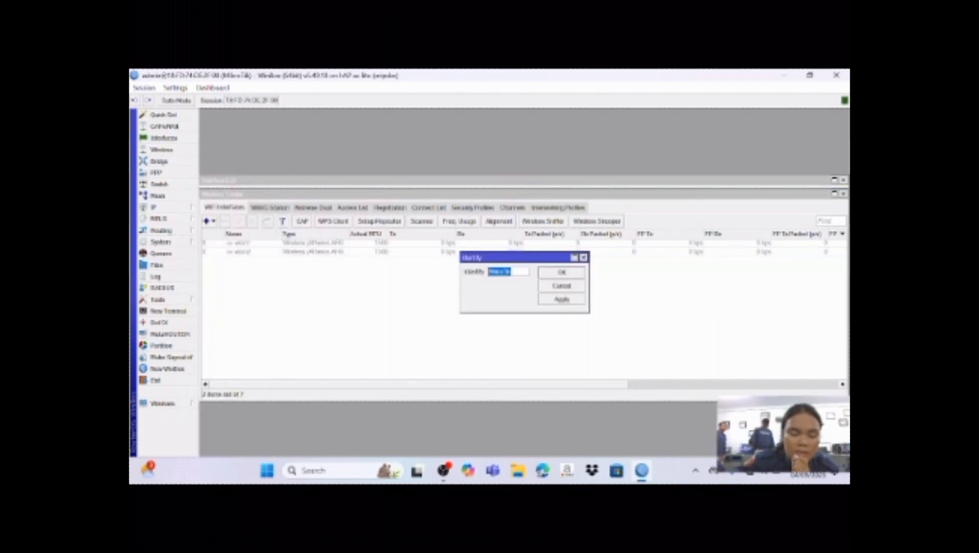
key("Caps_Lock")
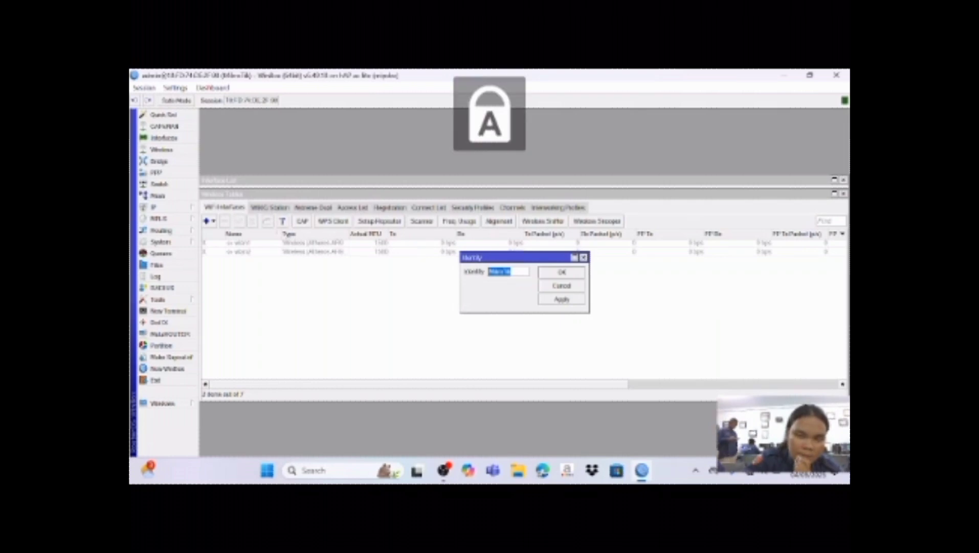
key("Caps_Lock")
type("ayi lk")
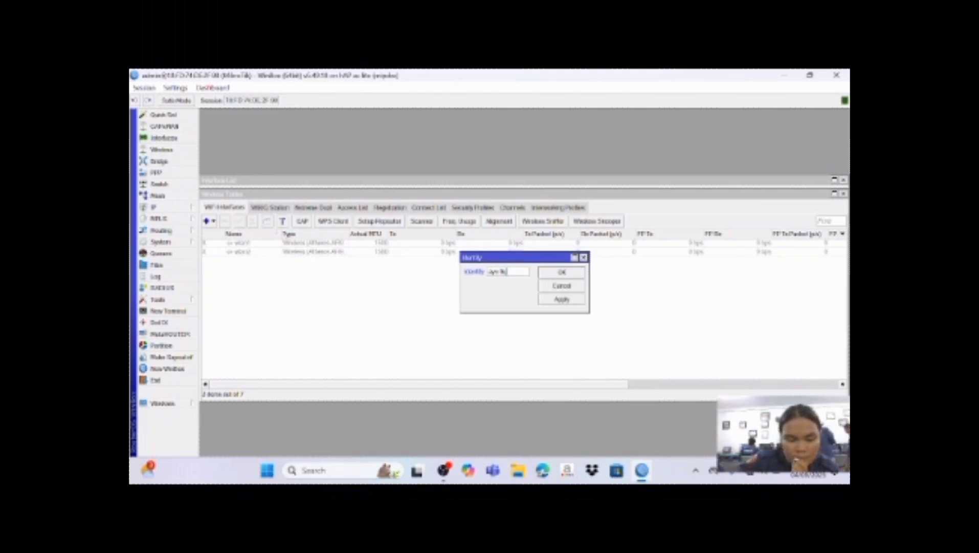
type("2")
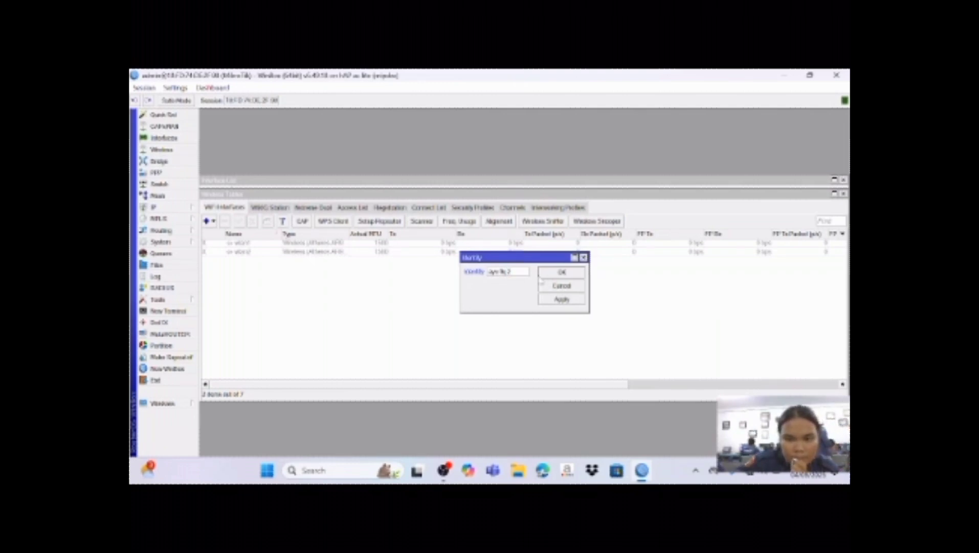
left_click(563, 301)
left_click(563, 272)
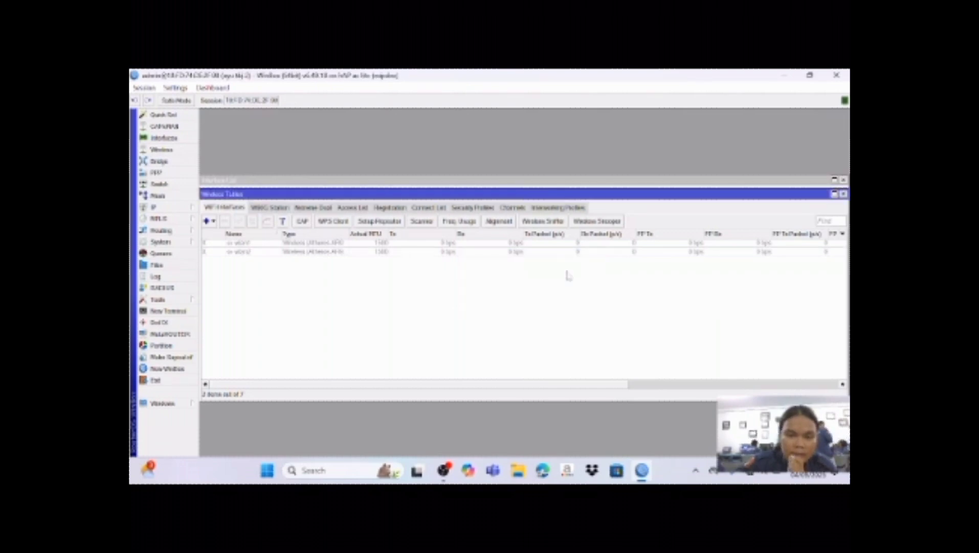
Set and confirm a new account password for the admin user, and close the user's settings.
left_click(182, 244)
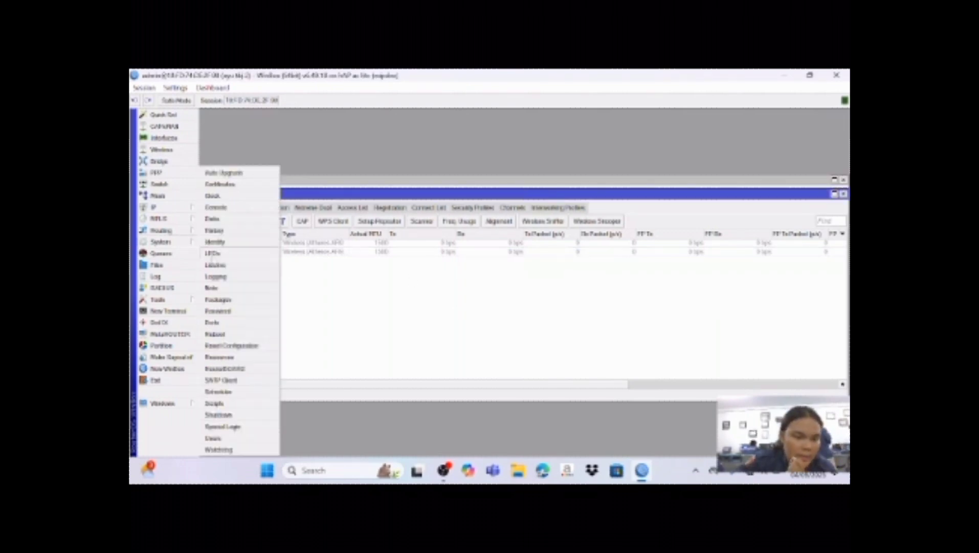
left_click(212, 438)
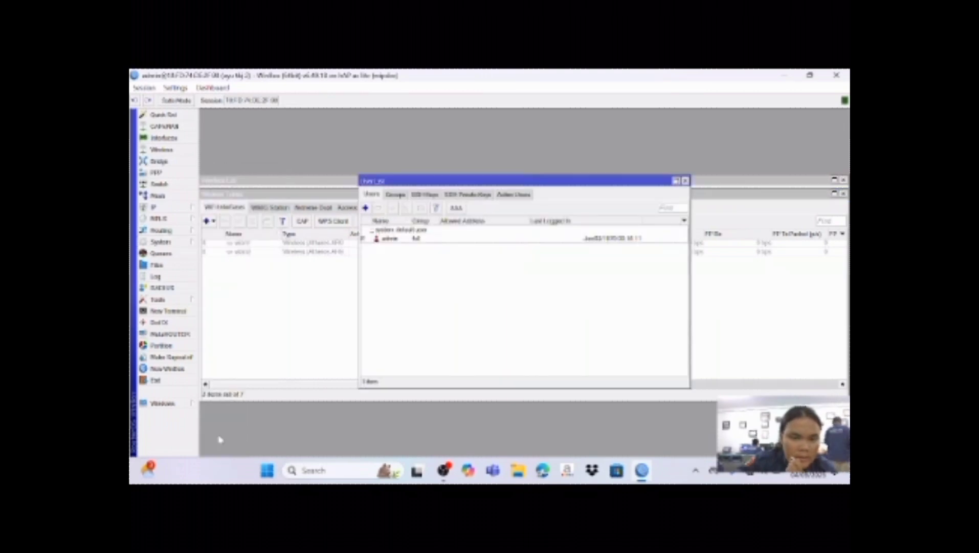
left_click(389, 239)
double_click(389, 238)
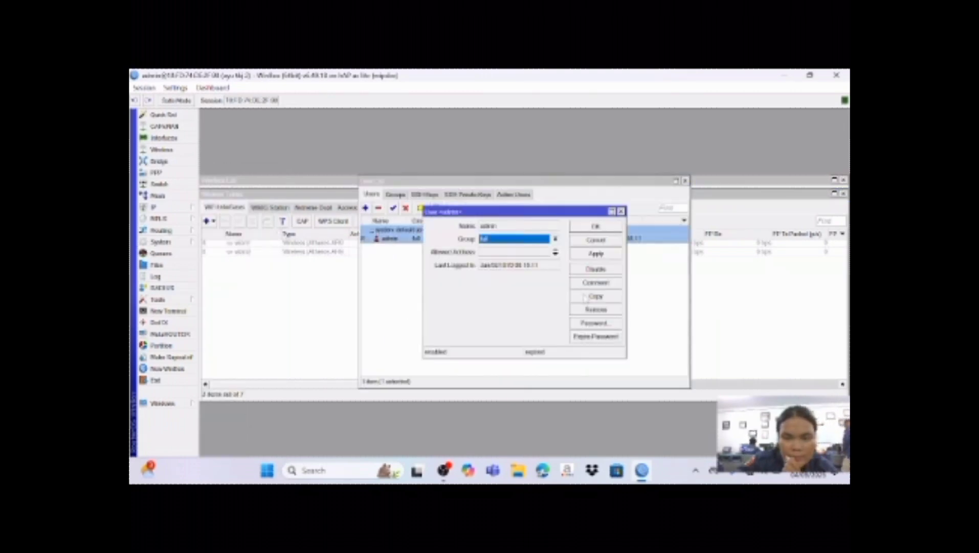
left_click(594, 323)
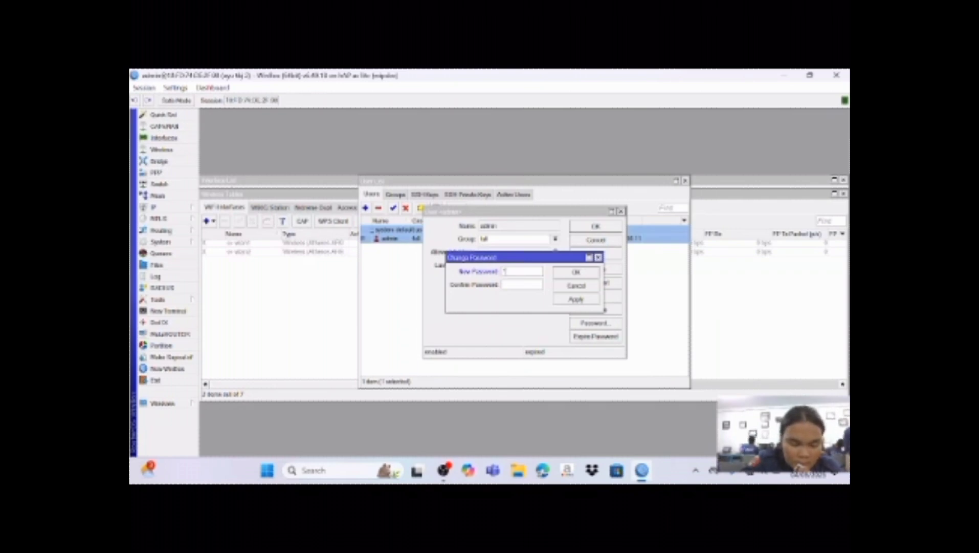
type("**")
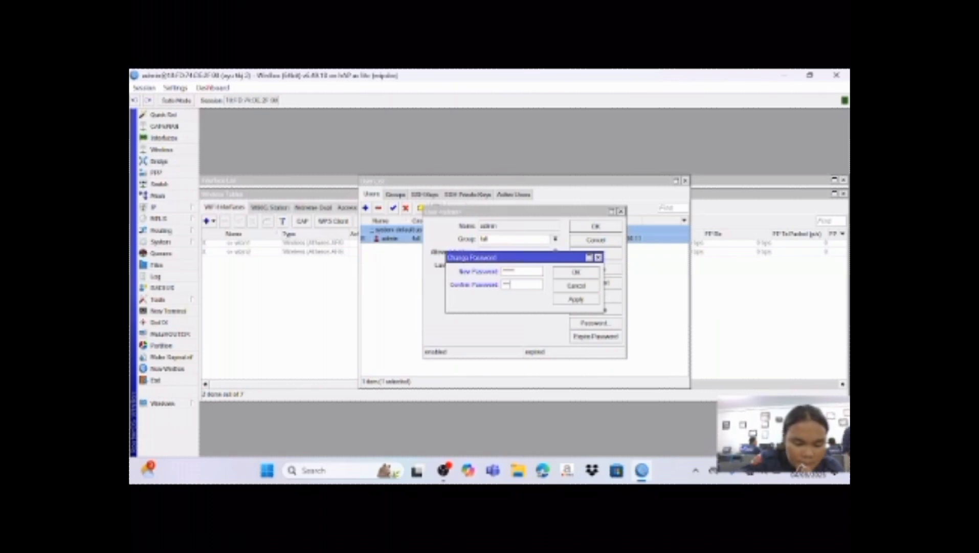
left_click(576, 300)
left_click(580, 274)
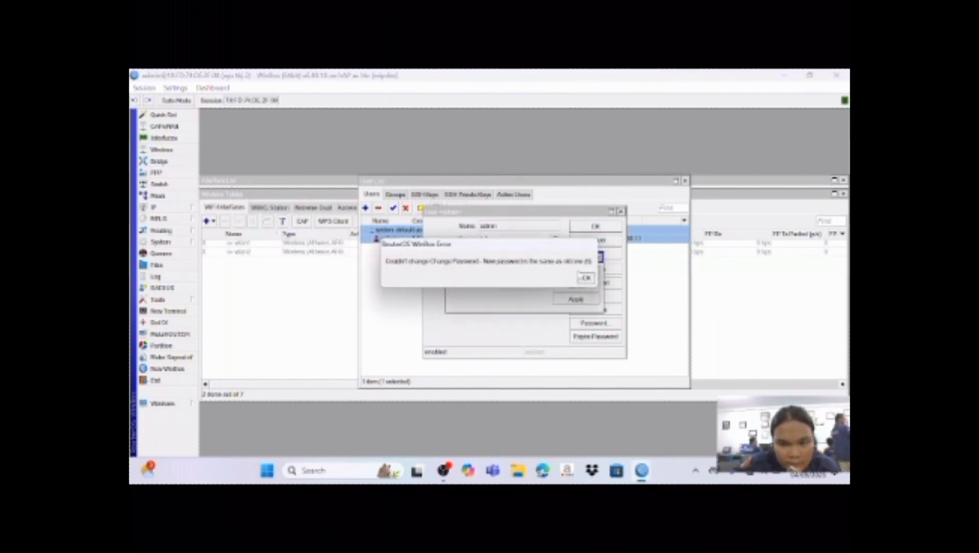
left_click(586, 279)
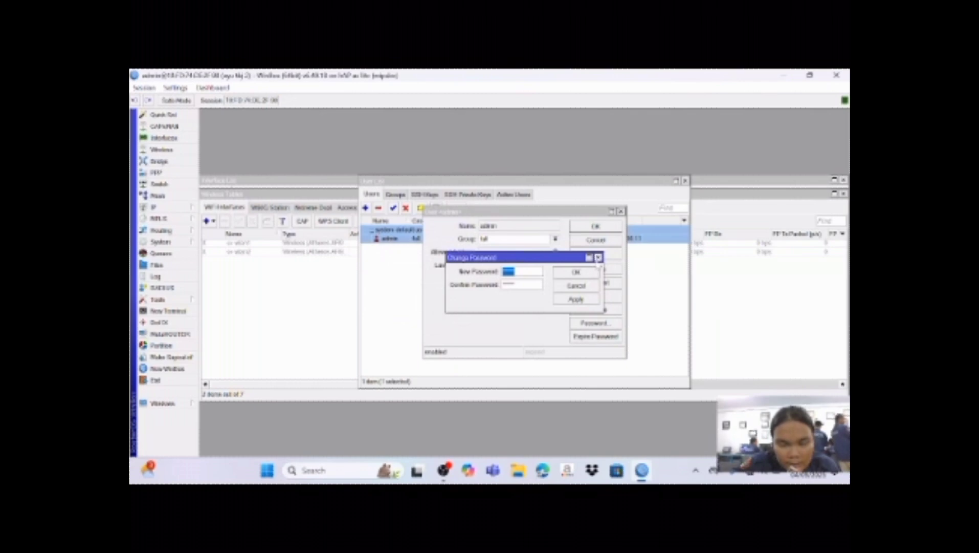
left_click(597, 258)
left_click(609, 226)
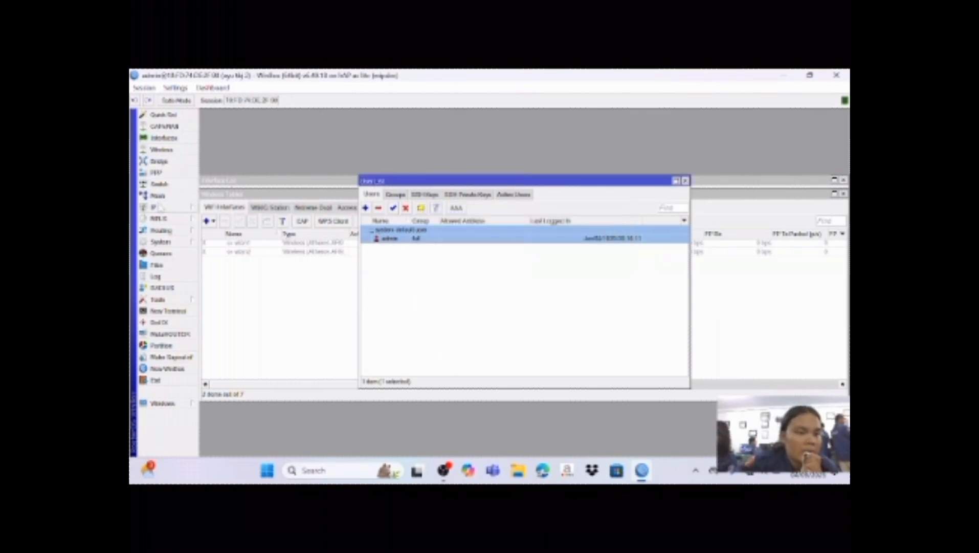
Add the comment "INET" to the ether1 interface.
left_click(179, 139)
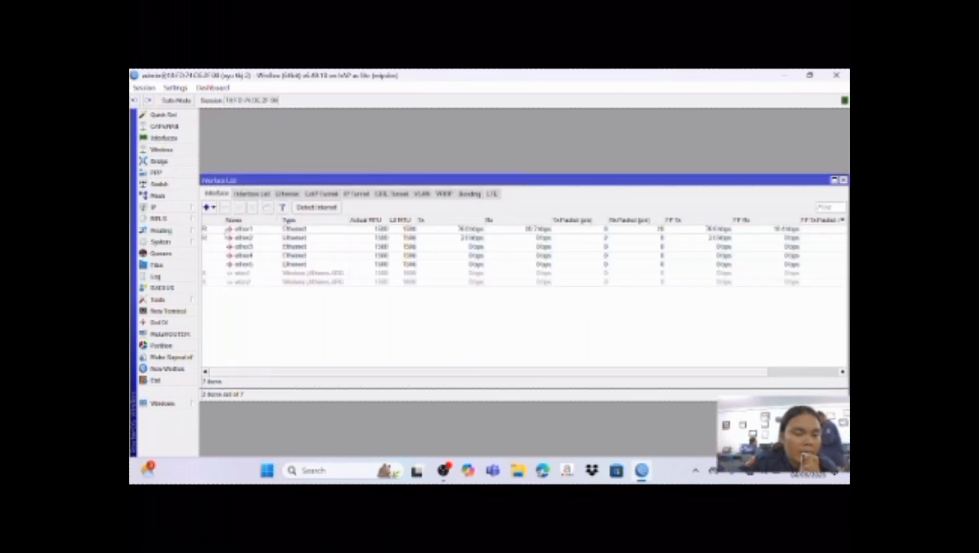
left_click(227, 229)
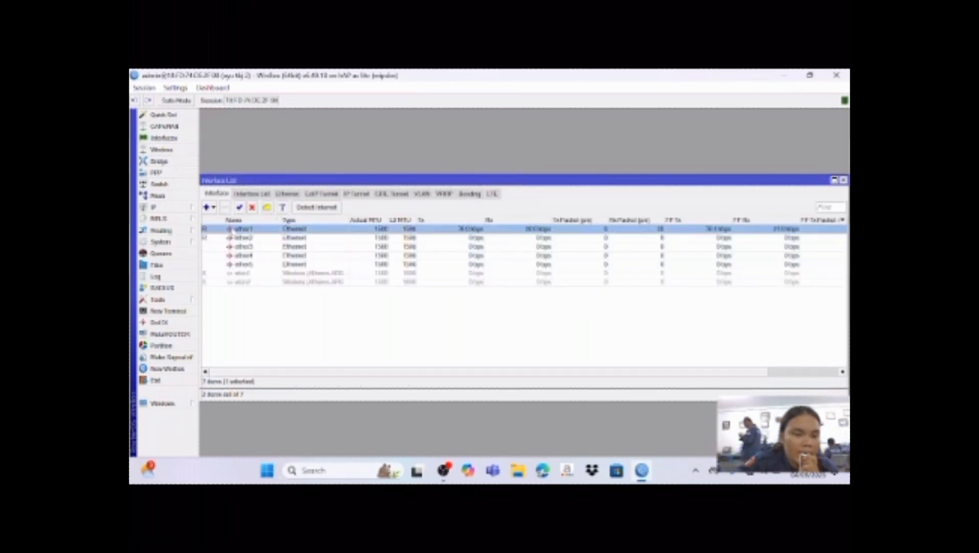
left_click(266, 207)
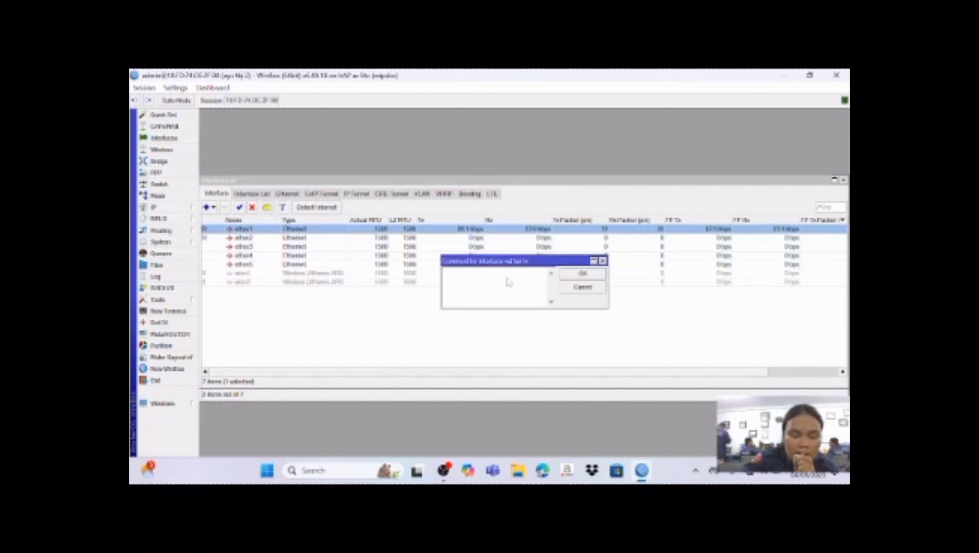
key("Caps_Lock")
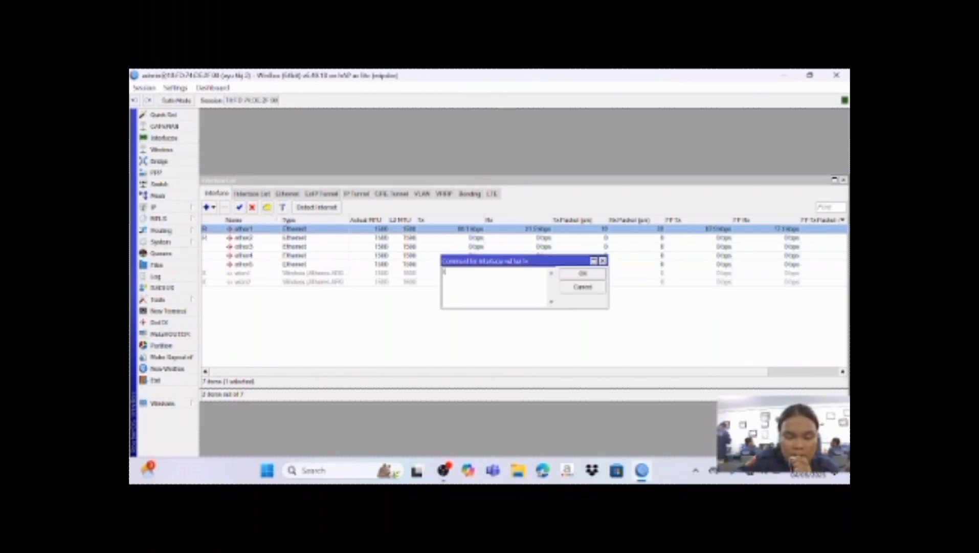
type("WIFI")
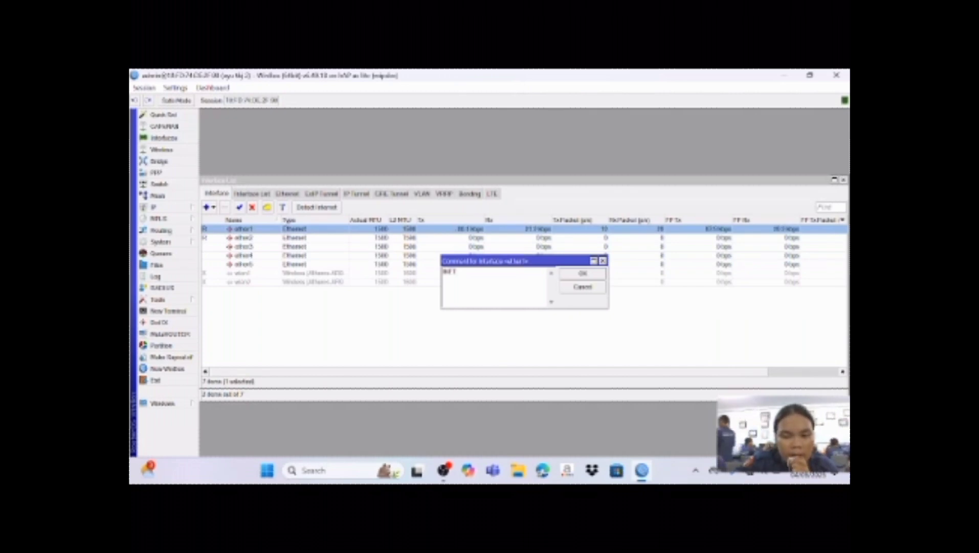
key("Return")
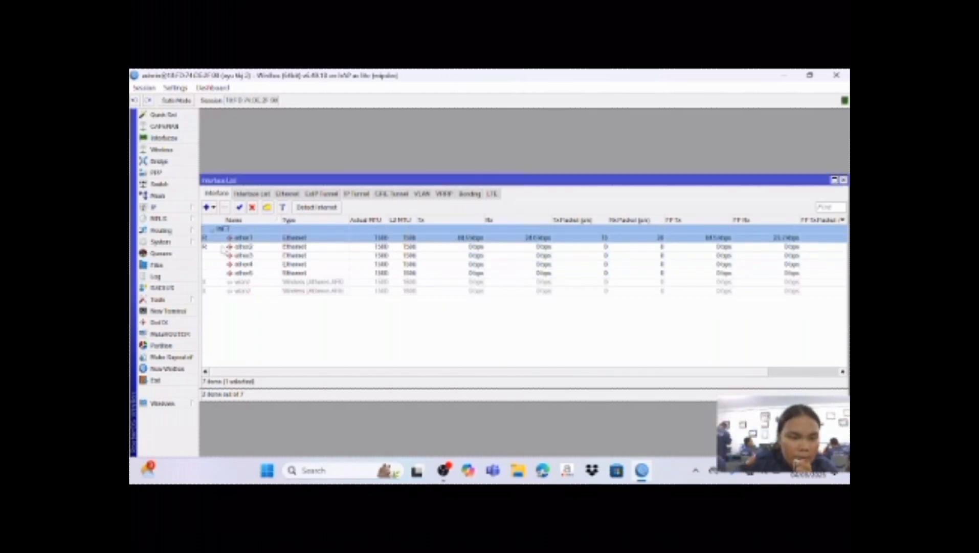
Add the comment "LAN" to the ether2 interface.
left_click(224, 248)
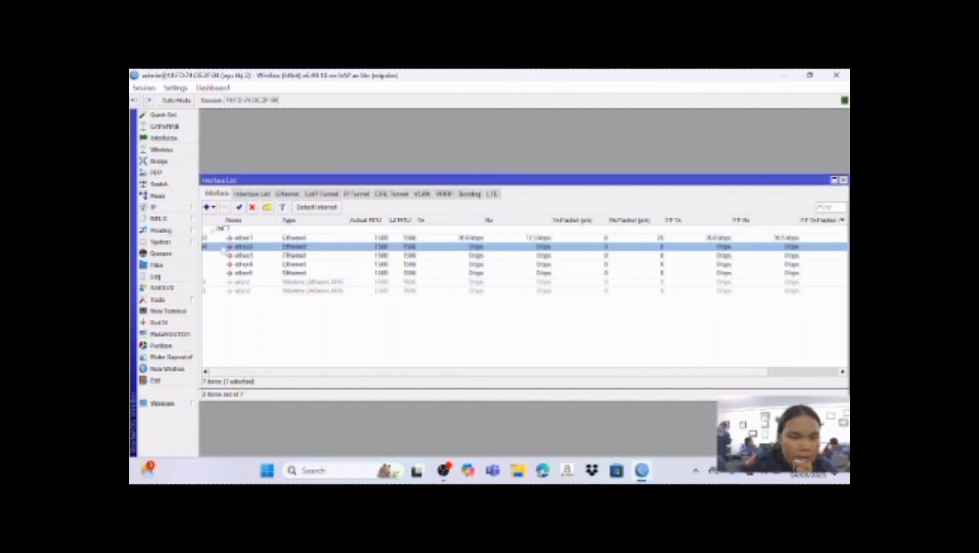
left_click(267, 208)
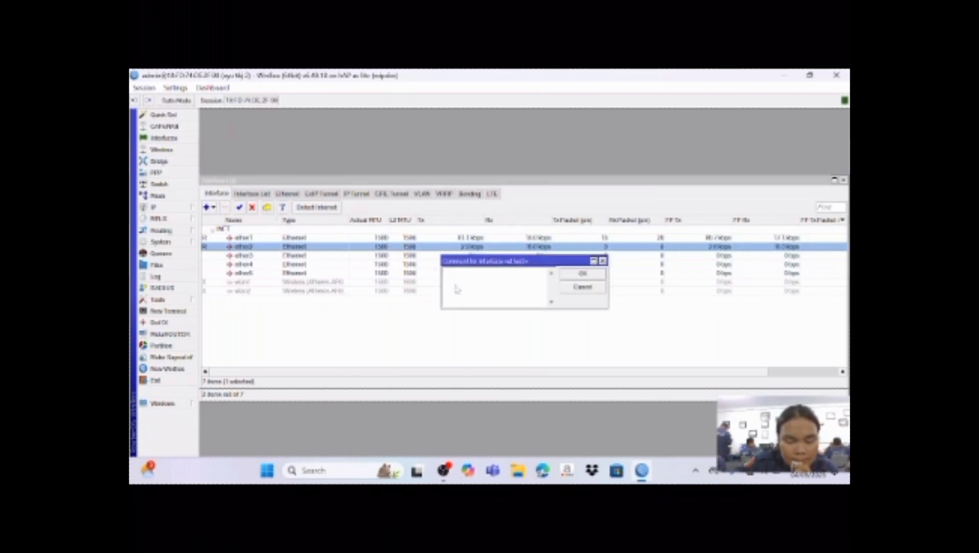
type("LANN")
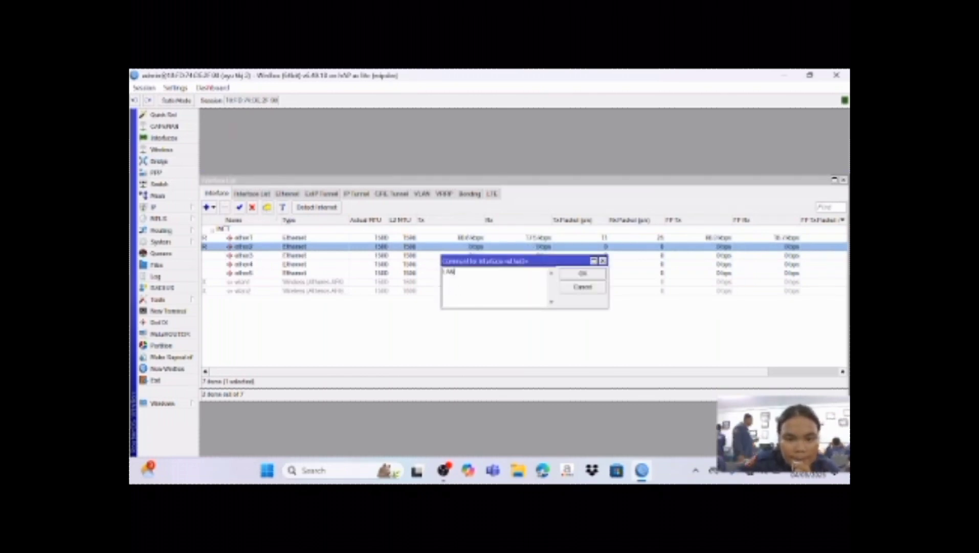
left_click(582, 274)
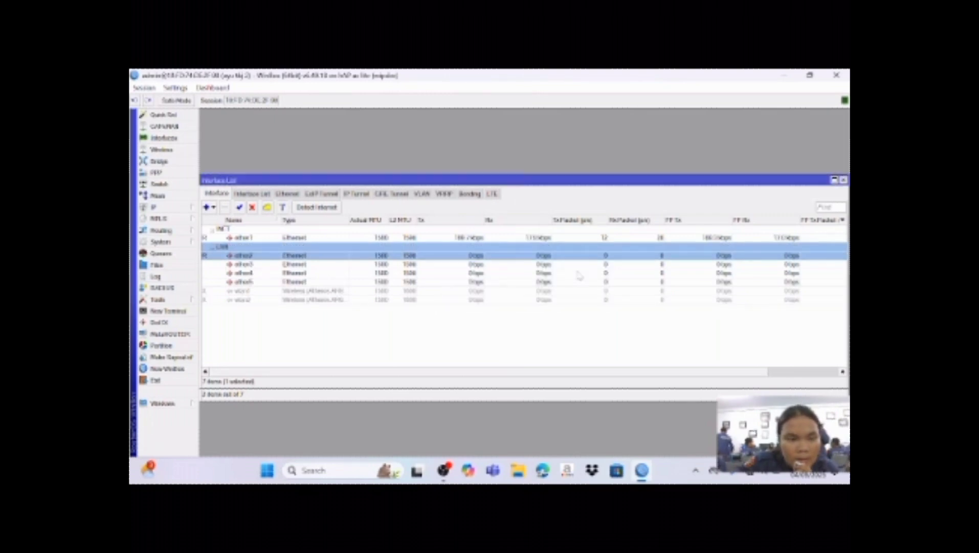
Set the first server in the router's DNS settings to 8.8.8.8.
left_click(163, 207)
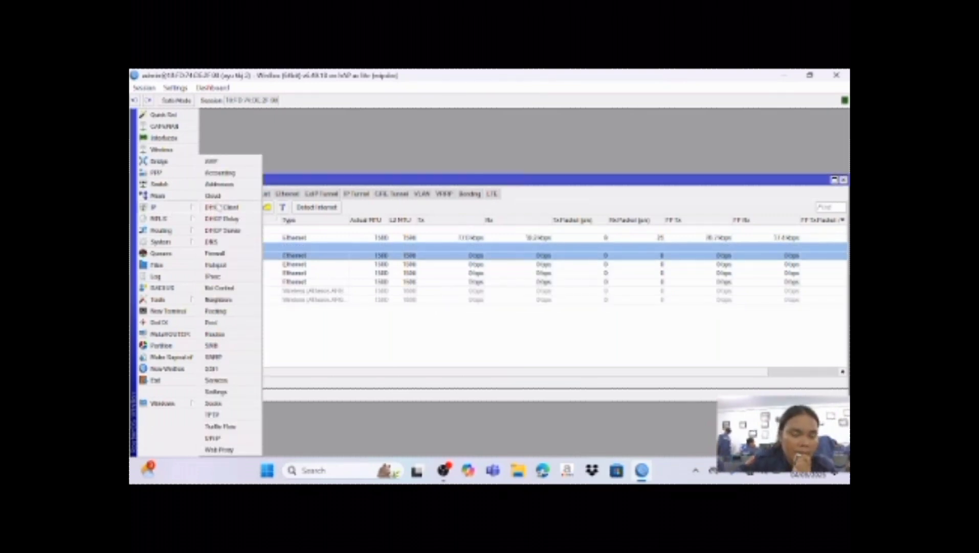
left_click(226, 245)
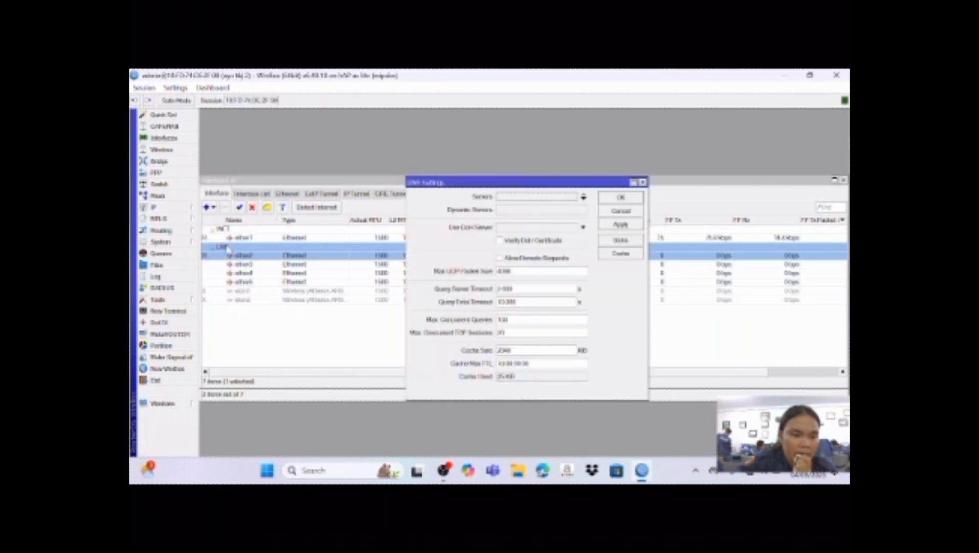
left_click(517, 198)
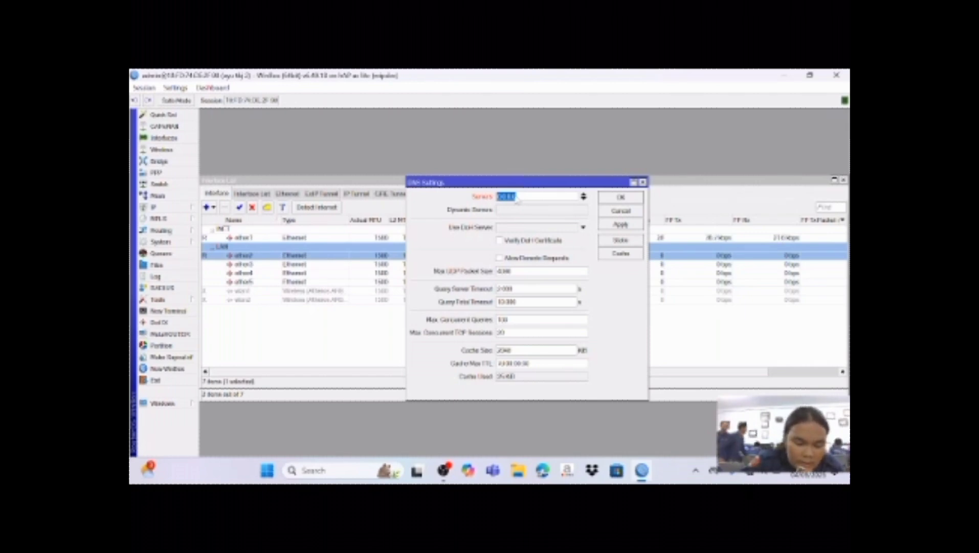
type("8")
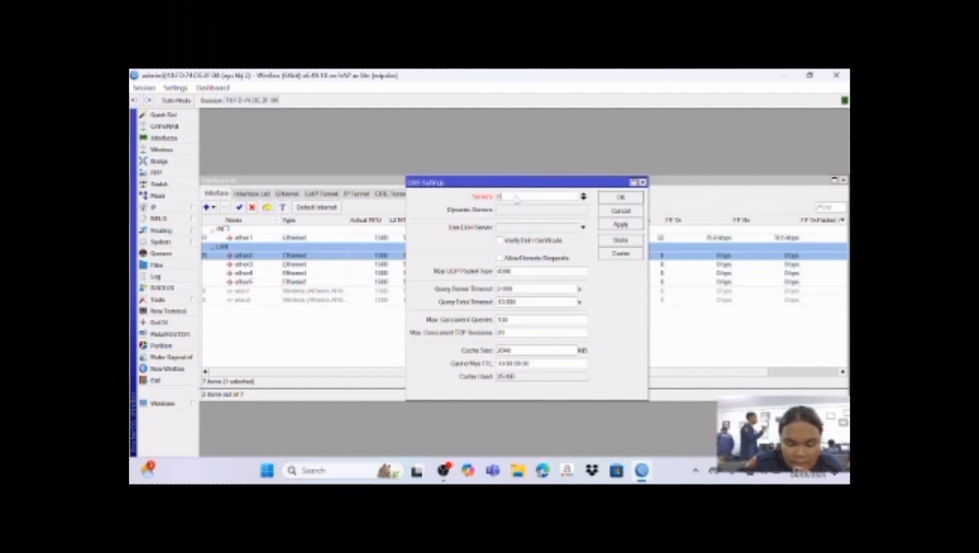
type(".8.8.8")
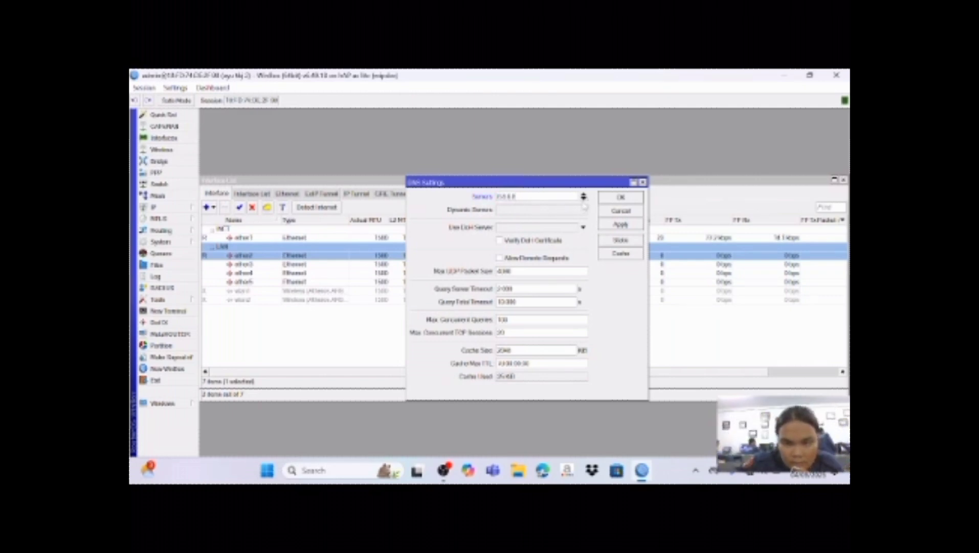
Add 8.8.4.4 as a second DNS server, then apply and close the DNS settings.
left_click(583, 198)
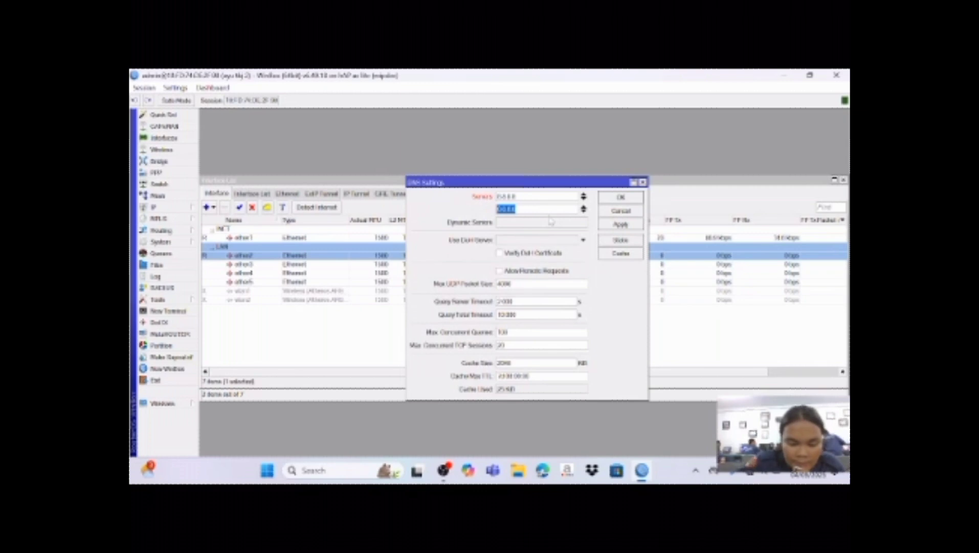
type("8.8")
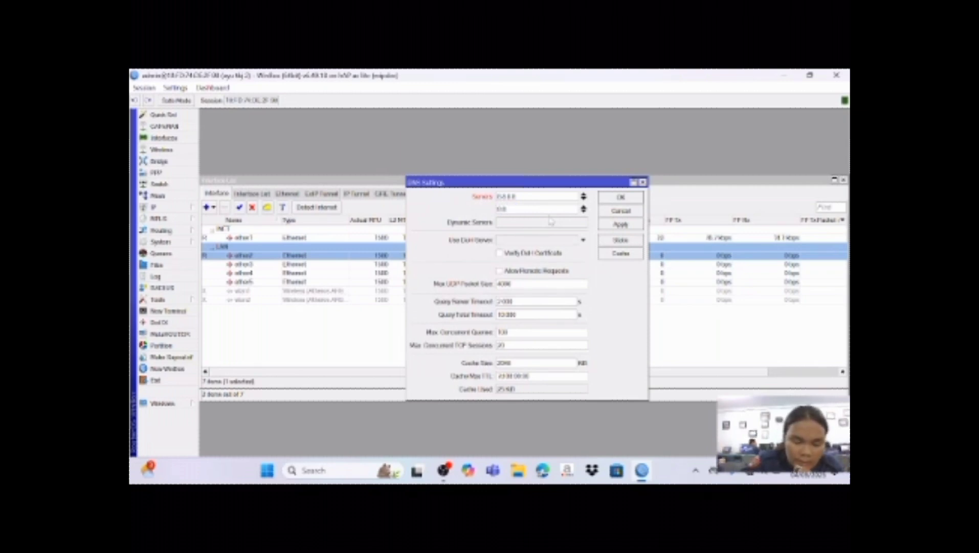
type(".8")
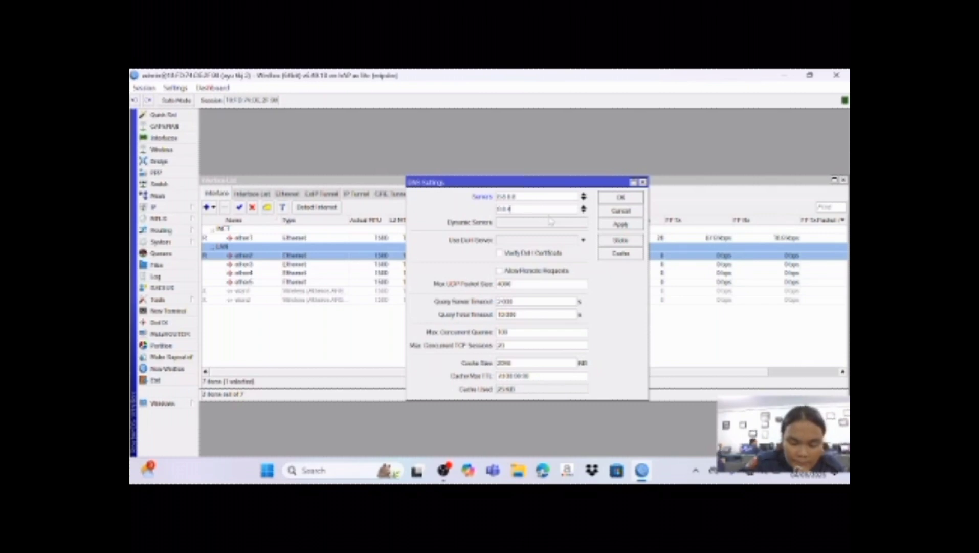
type(".4")
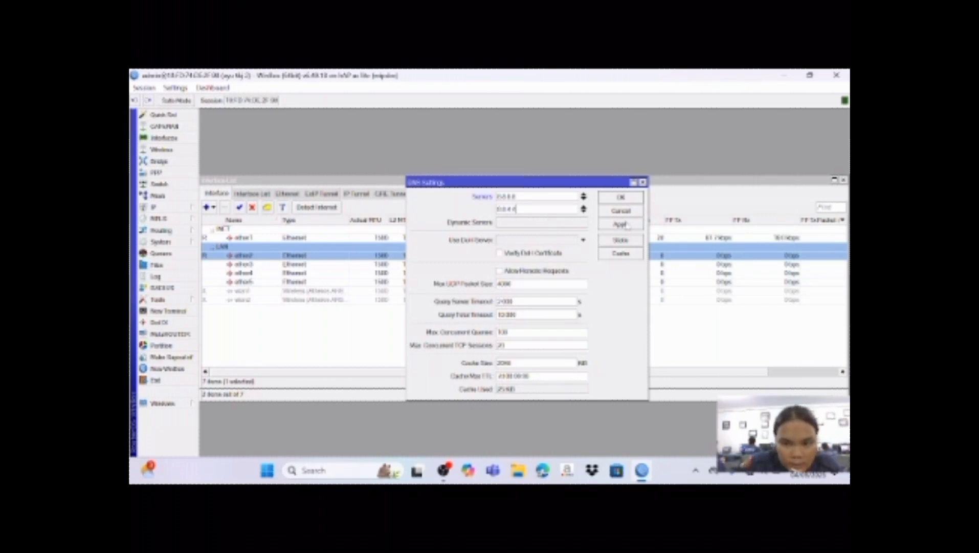
left_click(623, 225)
left_click(626, 200)
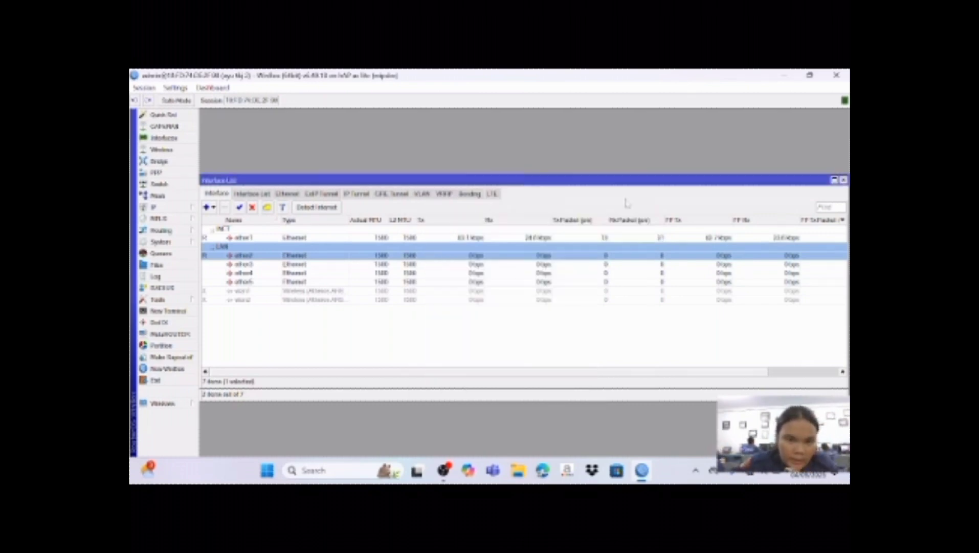
Start a new firewall NAT rule on the srcnat chain with ether1 as its outgoing interface.
left_click(187, 210)
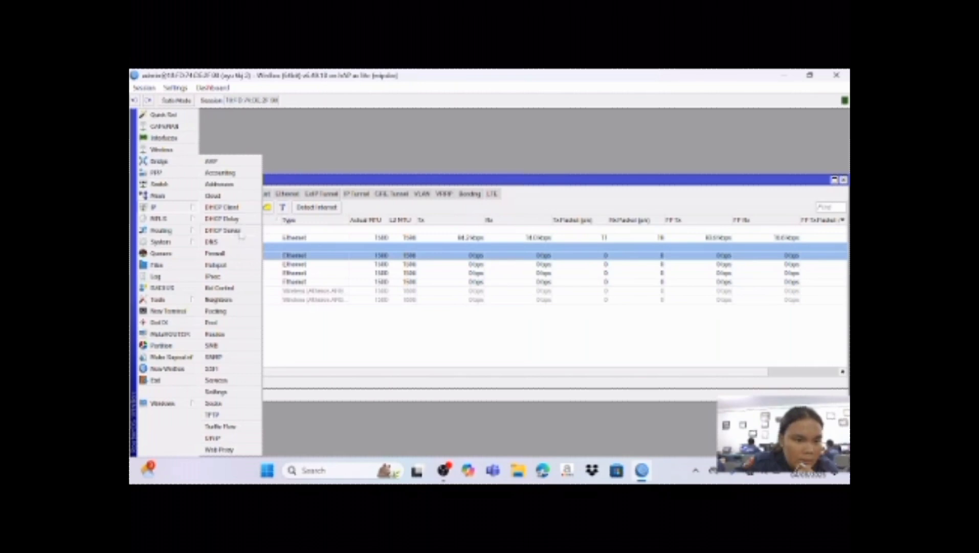
left_click(225, 254)
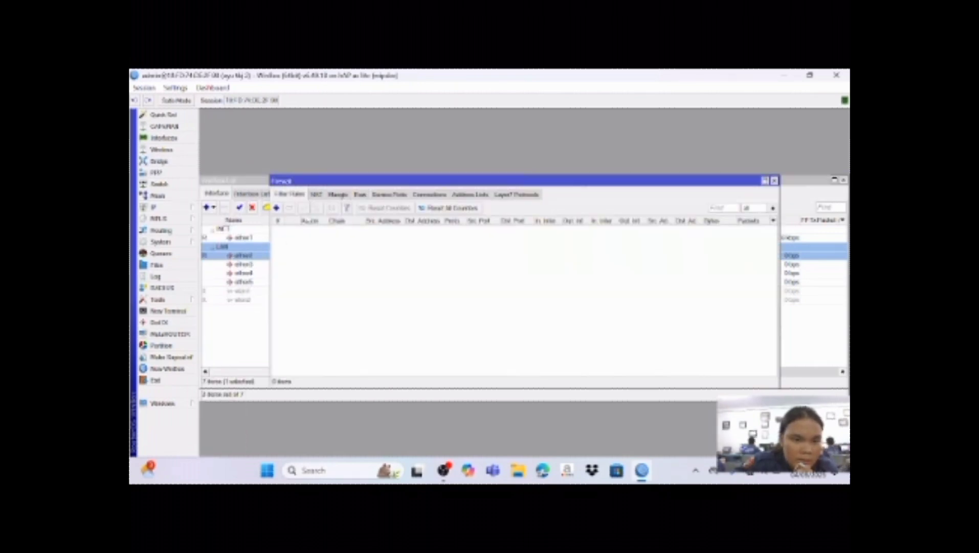
left_click(316, 194)
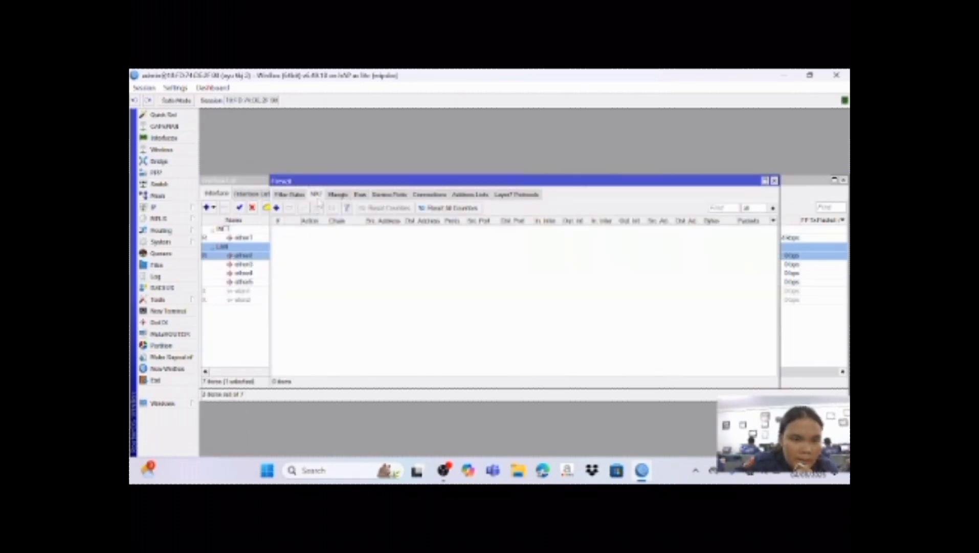
left_click(276, 207)
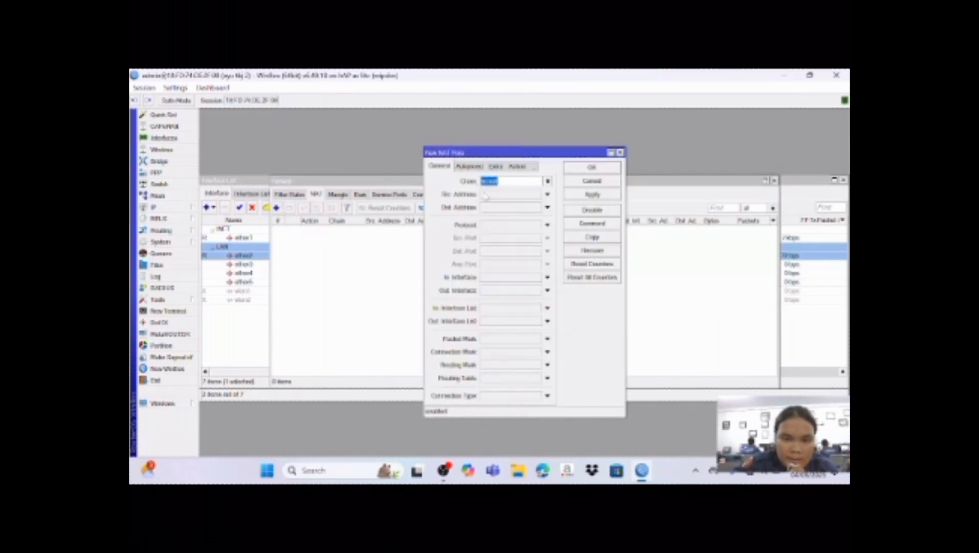
left_click(498, 290)
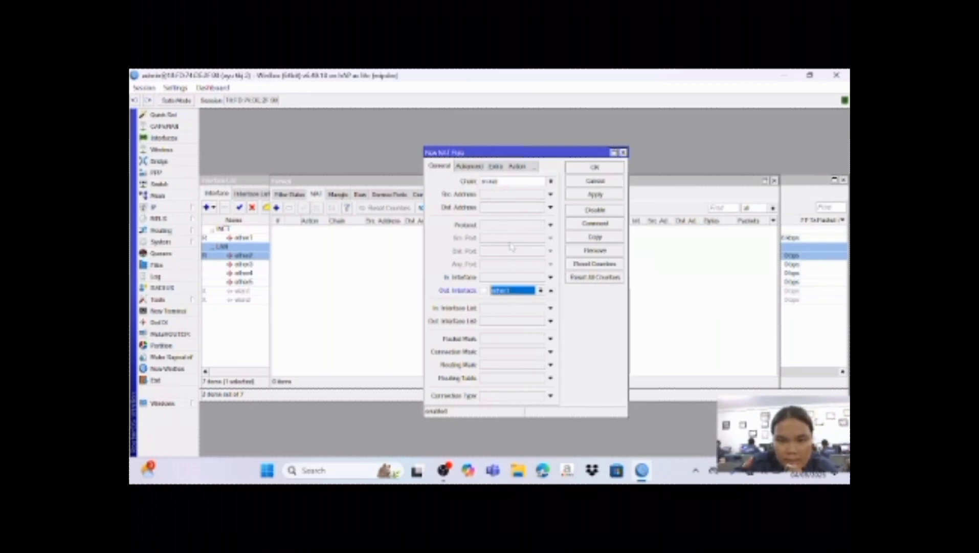
Set the new NAT rule's action to masquerade and save the rule.
left_click(518, 166)
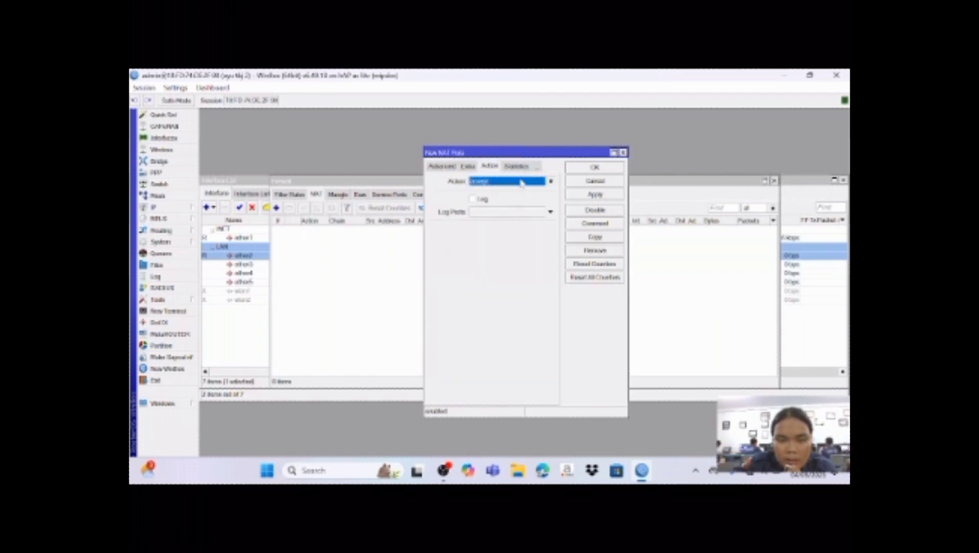
left_click(522, 183)
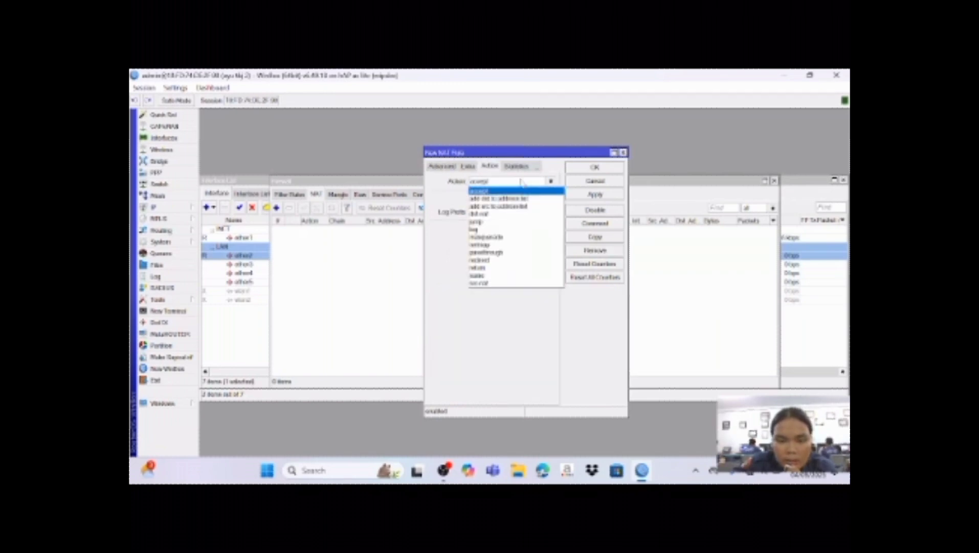
left_click(510, 238)
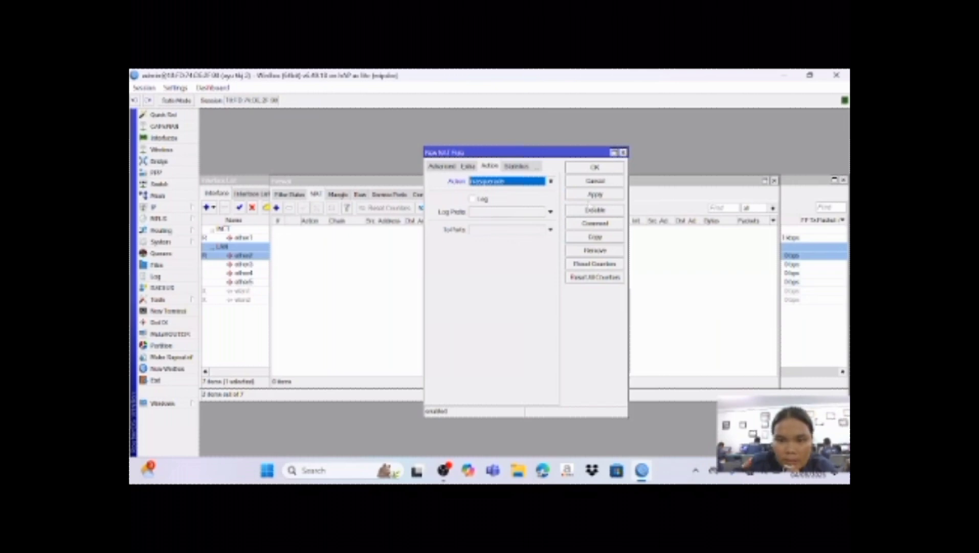
left_click(594, 195)
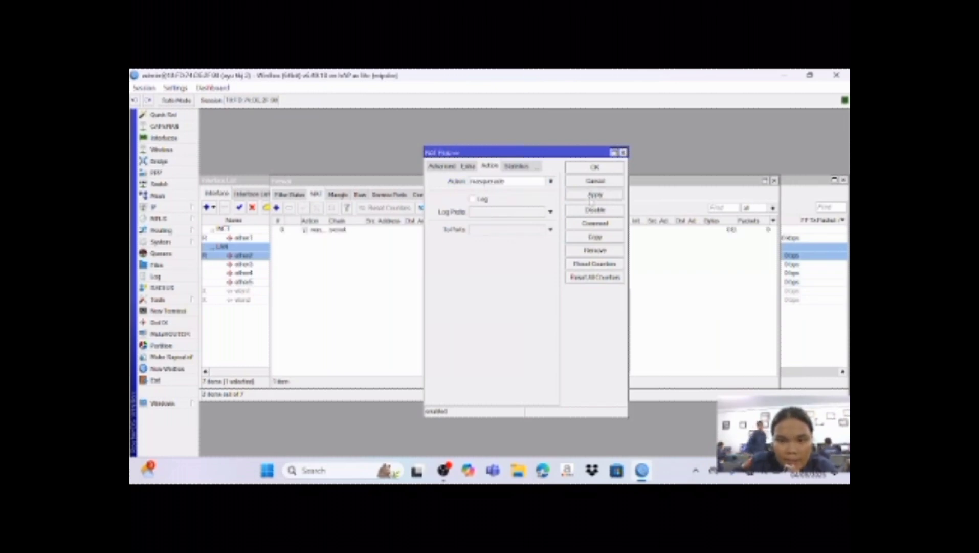
left_click(595, 168)
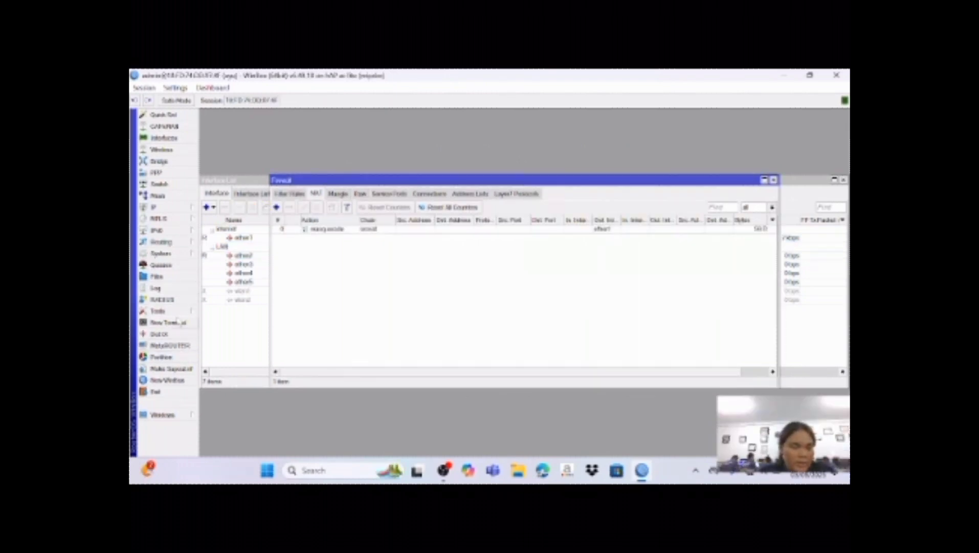
Ping 8.8.8.8 from a new router terminal to test its internet connection, and stop the ping after several replies.
left_click(174, 325)
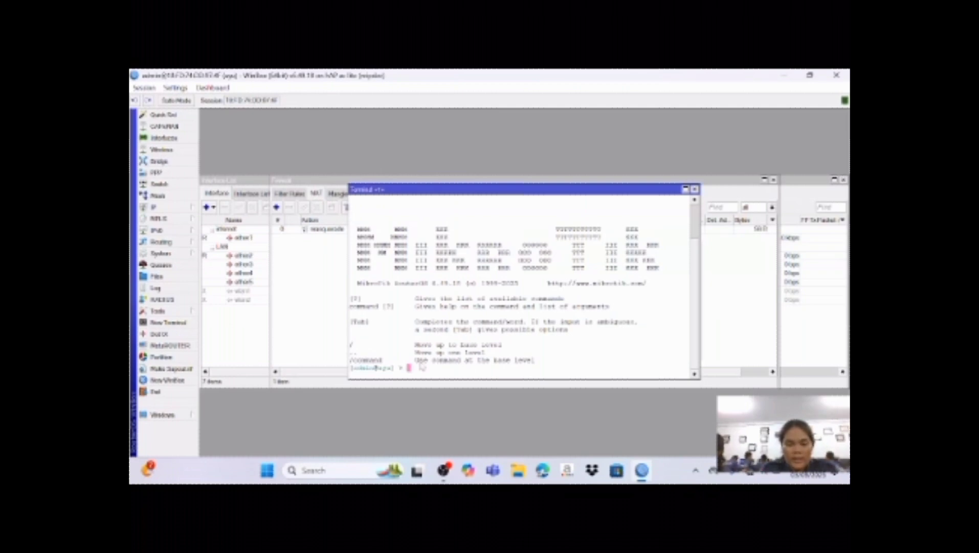
type("pin")
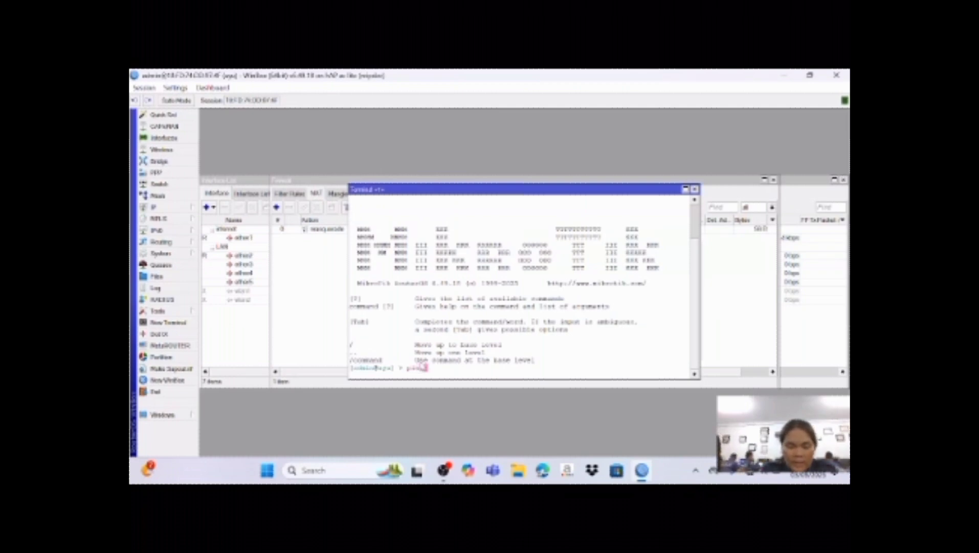
type("g 8.")
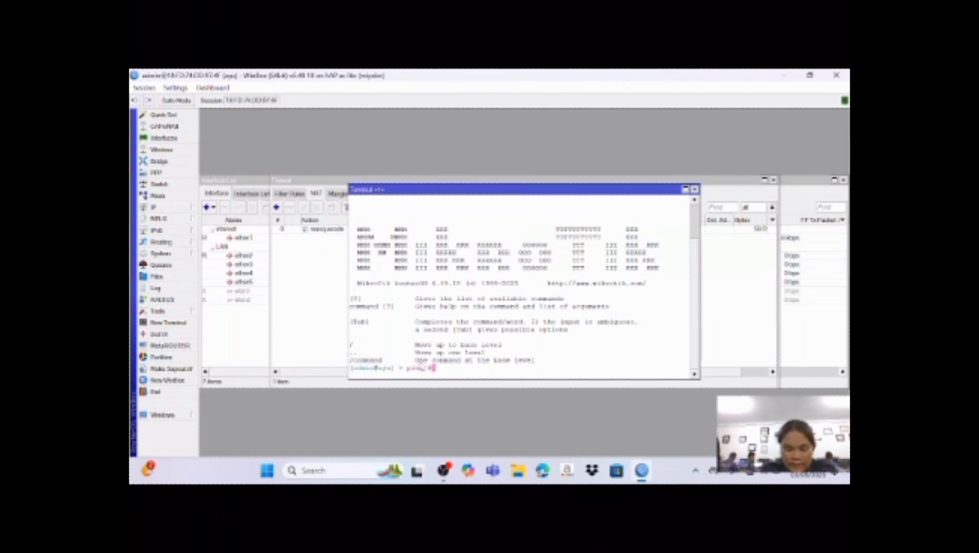
type("8.8")
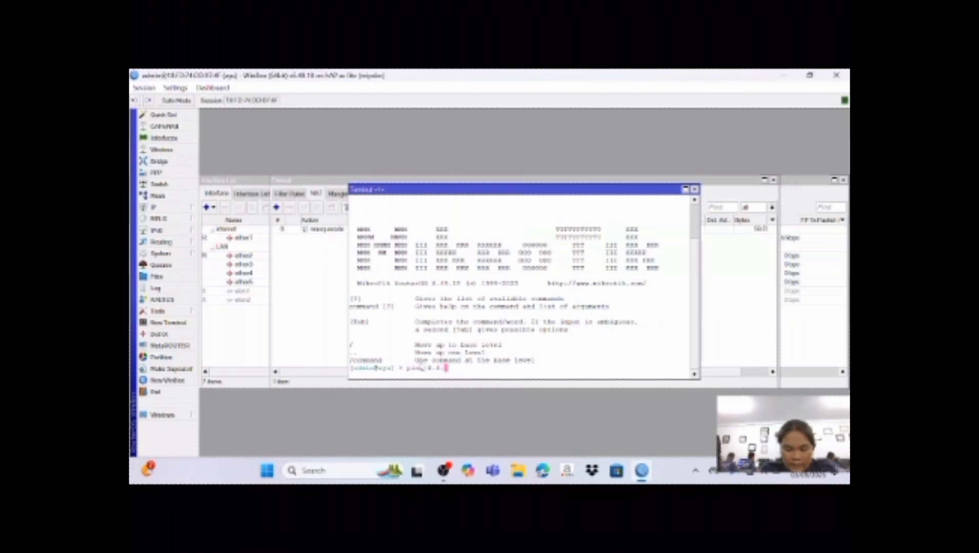
type(".8")
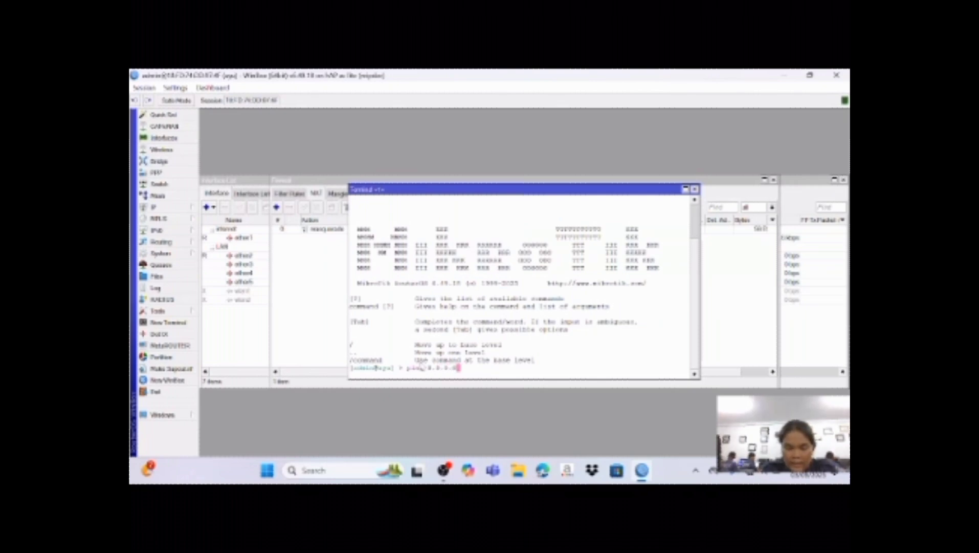
key("Return")
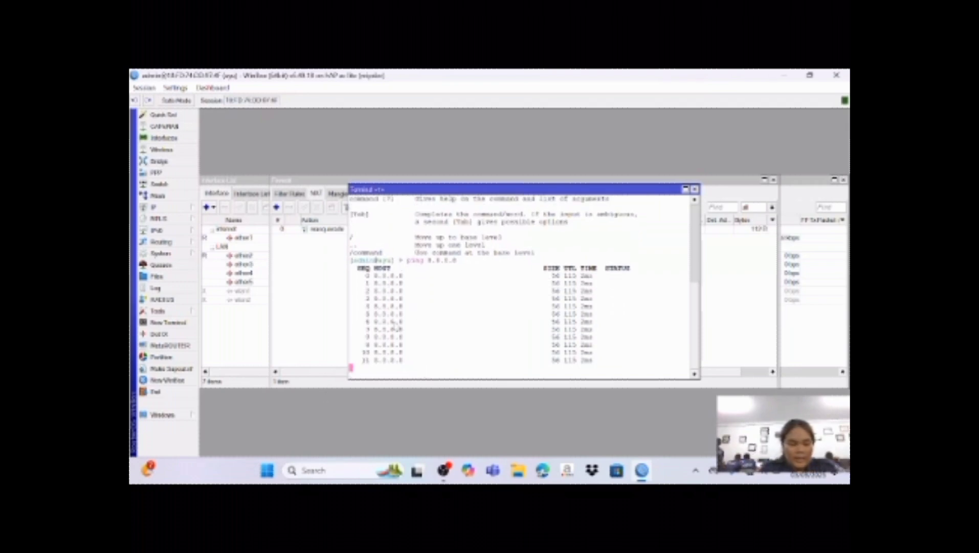
key("ctrl+c")
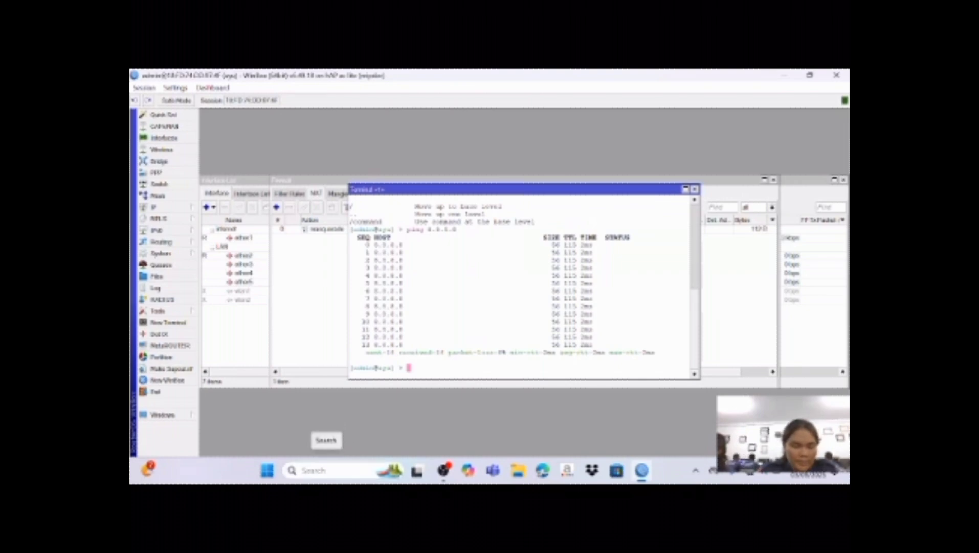
Switch to the Windows Command Prompt and run ipconfig to examine the computer's network addresses.
left_click(337, 470)
type("cmd")
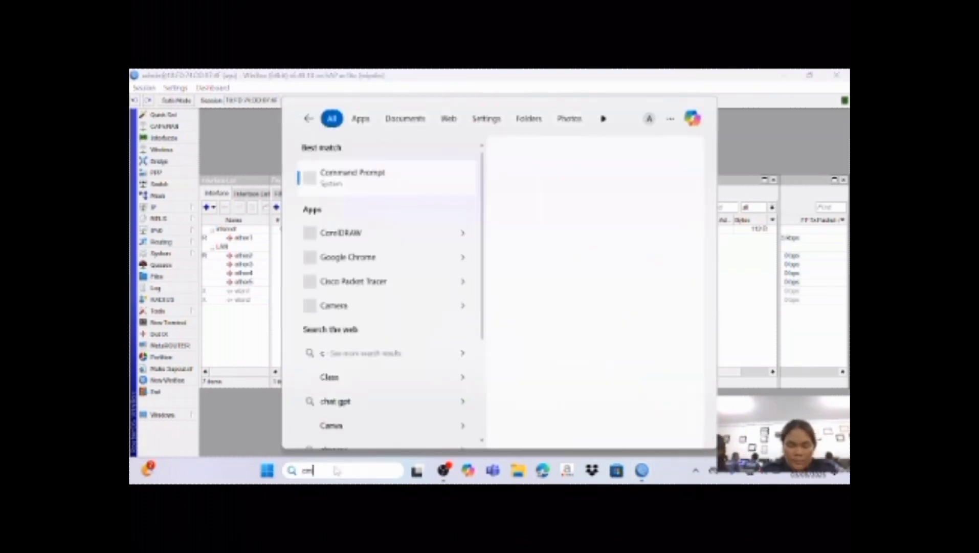
left_click(422, 179)
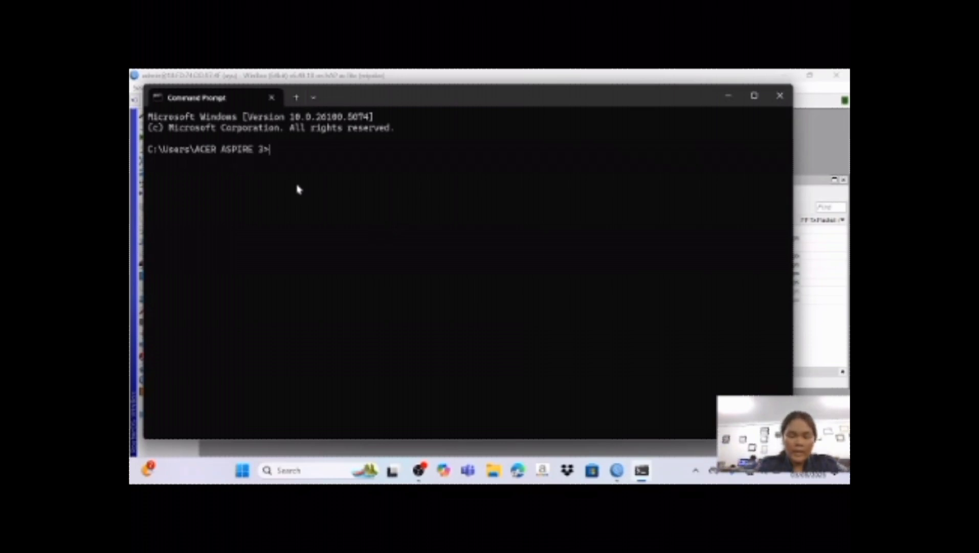
type("ipc")
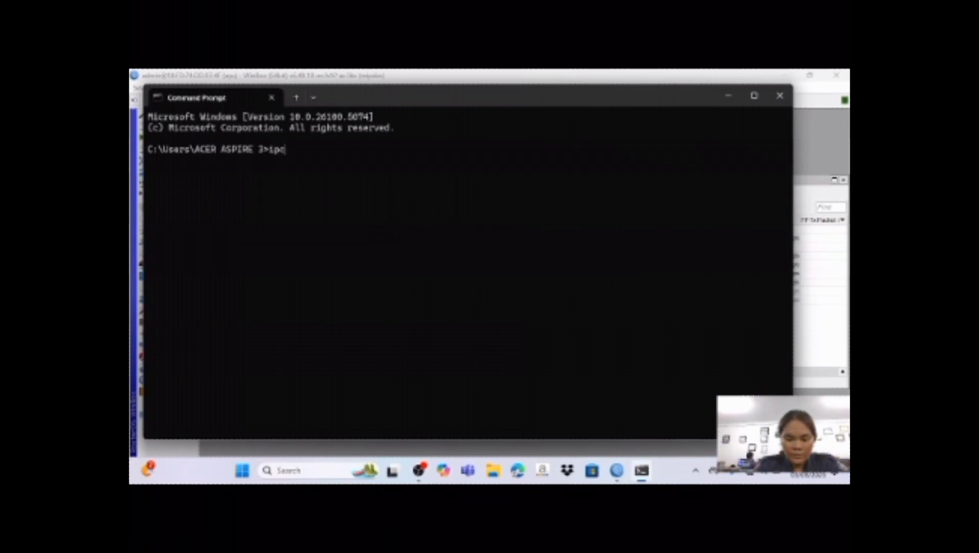
type("onfig")
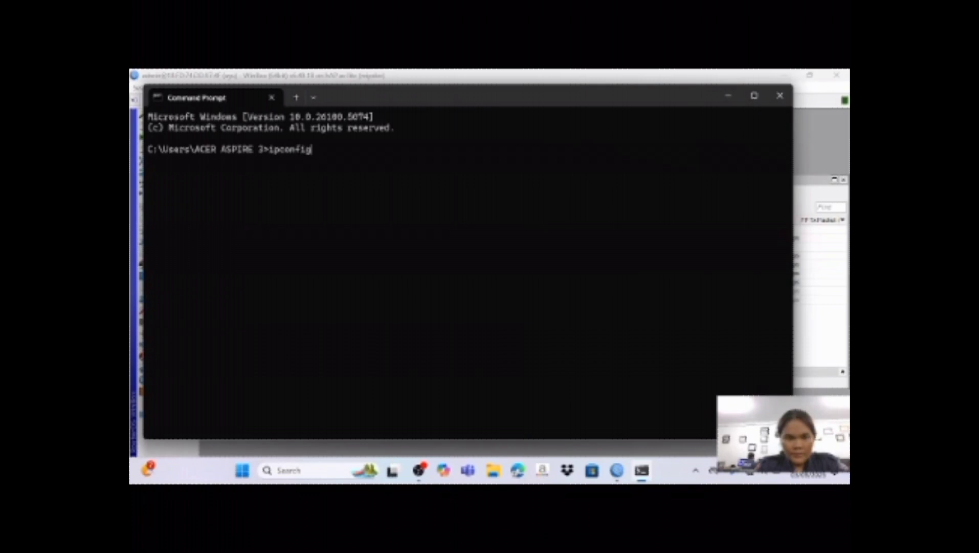
key("Return")
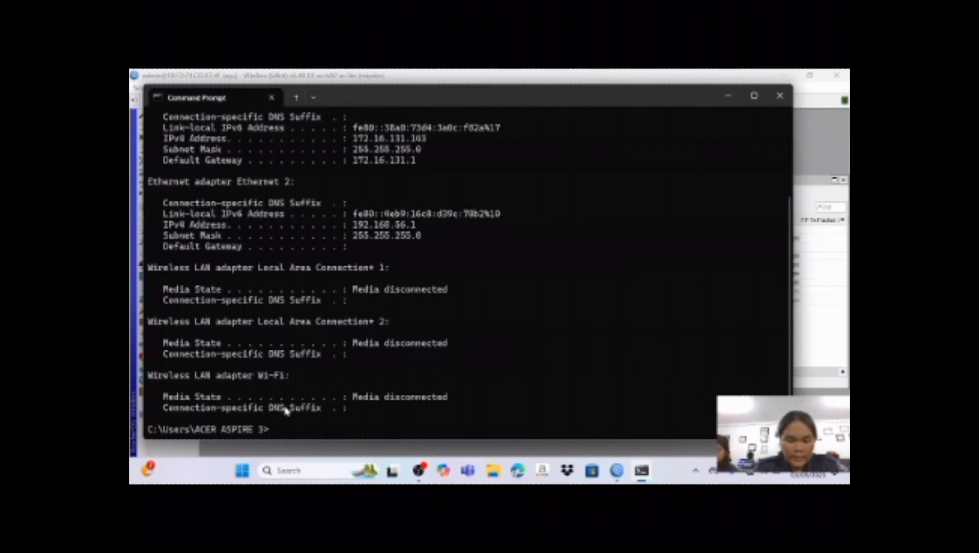
Ping 8.8.8.8 from the Command Prompt to test the computer's internet connection, and close the Command Prompt.
type("ping")
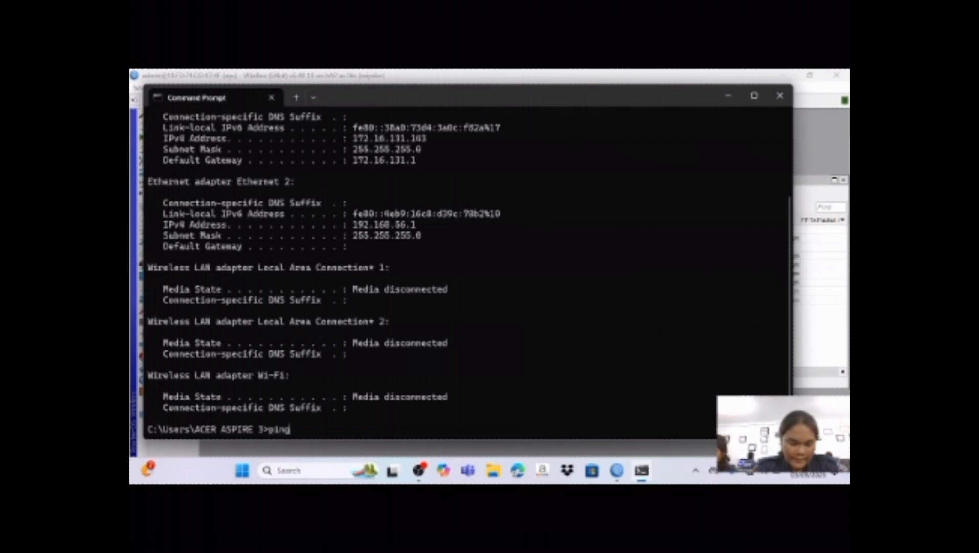
type(" 8.8.")
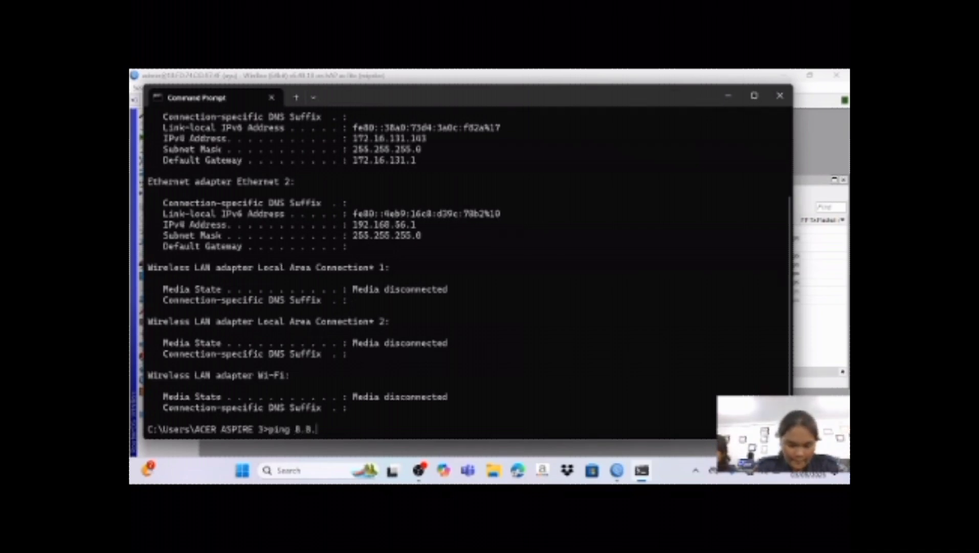
type("8.8")
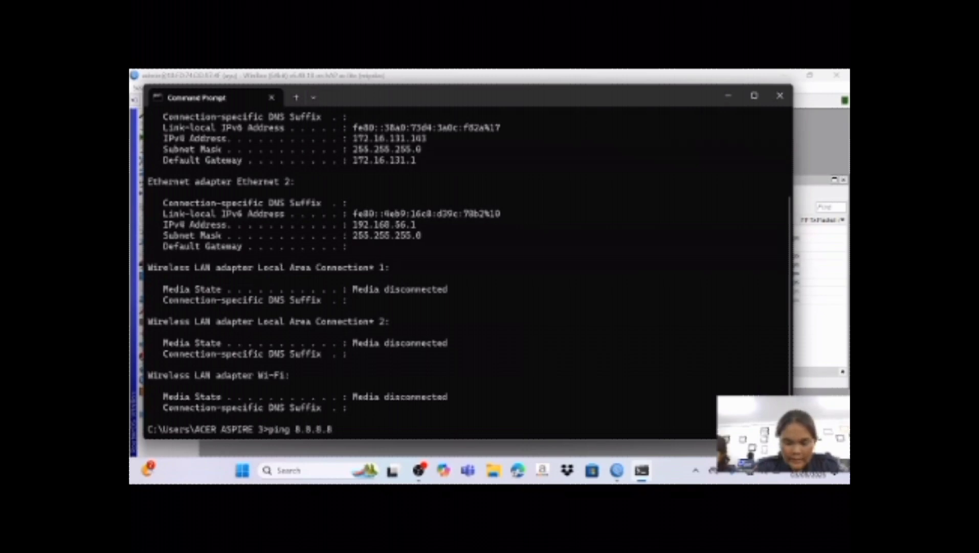
key("Return")
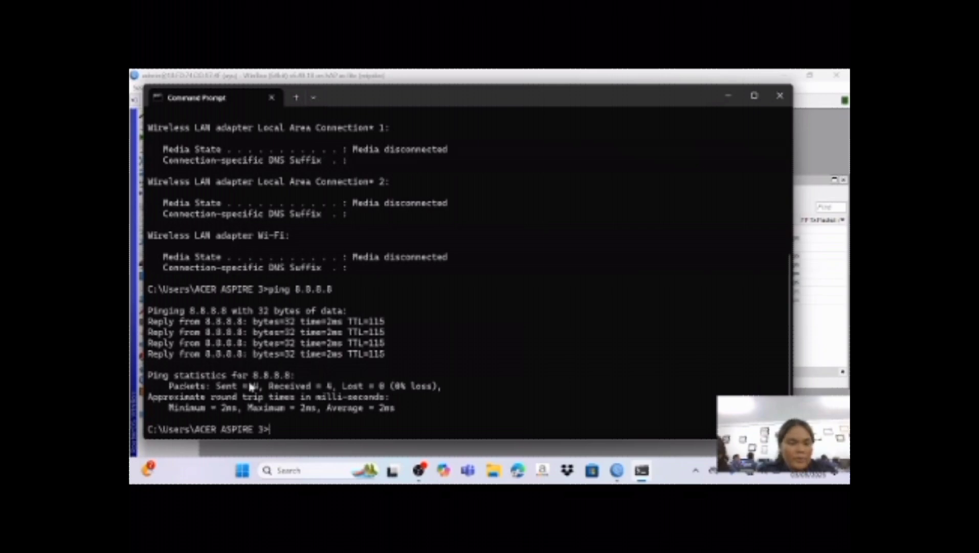
left_click(781, 97)
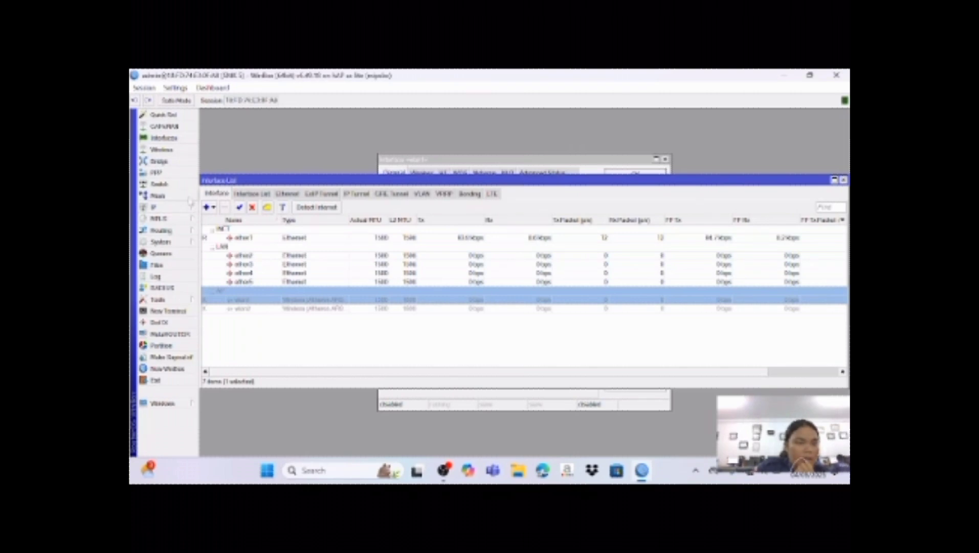
Start a new router IP address entry with the address 192.168.15.1/24.
left_click(161, 207)
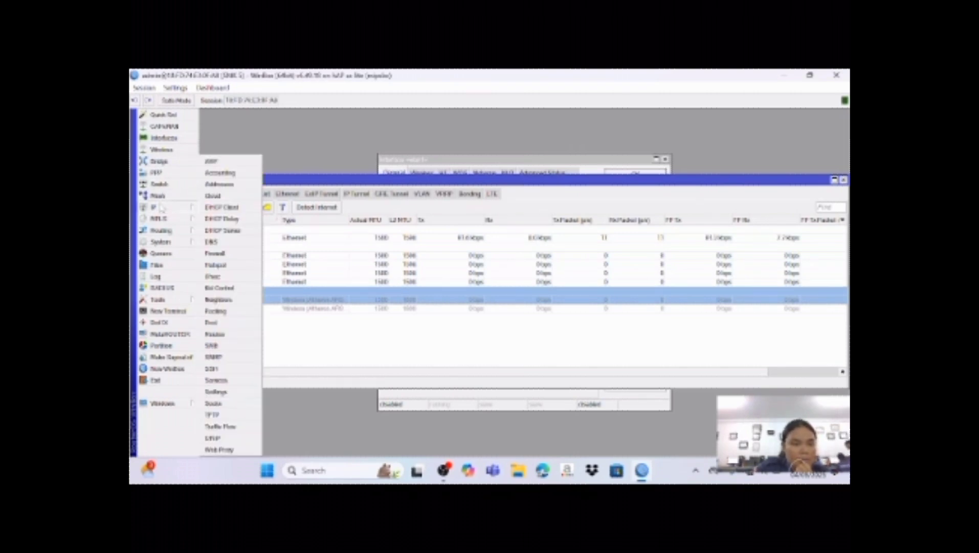
left_click(218, 182)
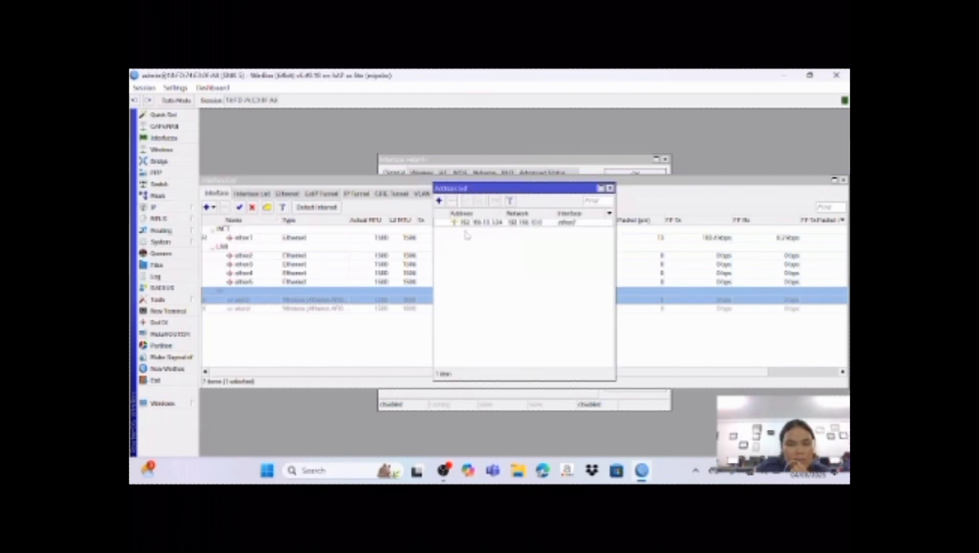
left_click(439, 201)
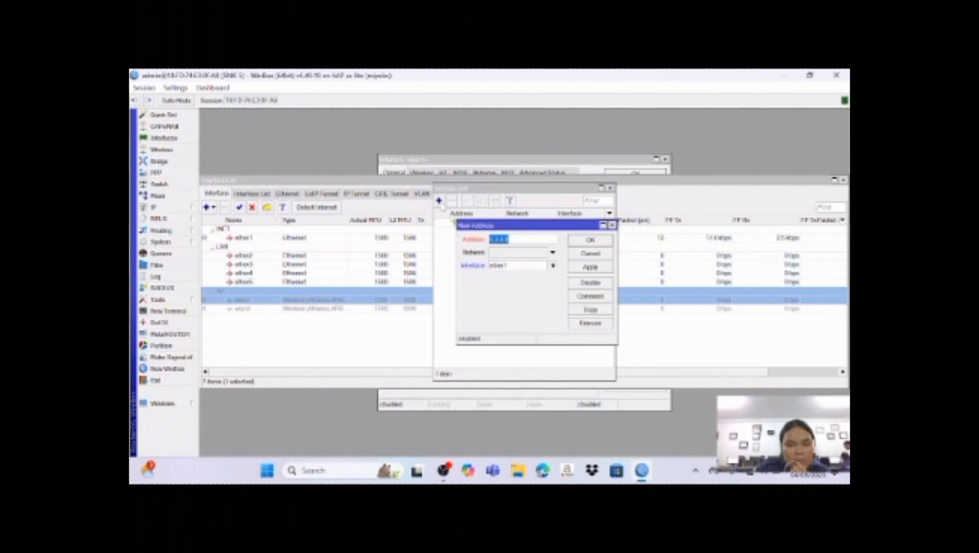
type("1")
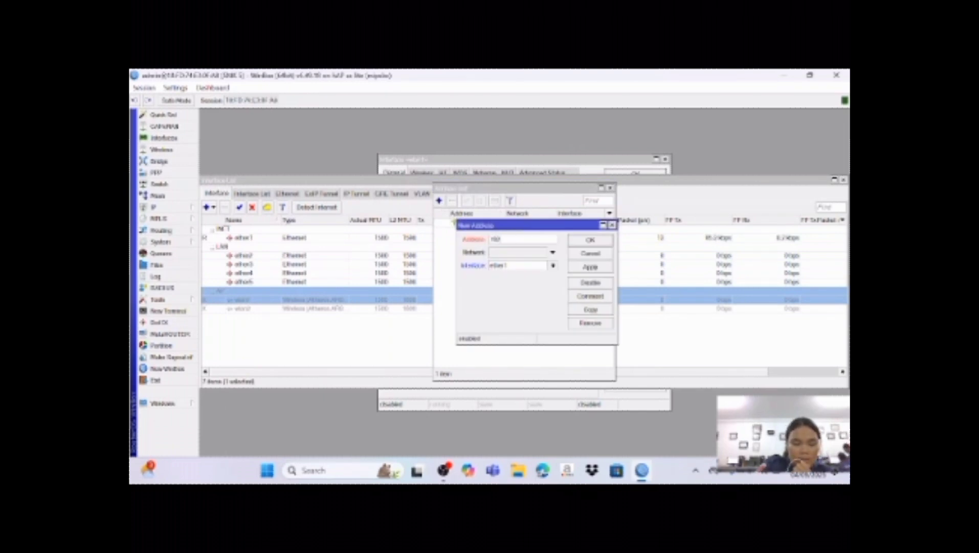
type("92.1")
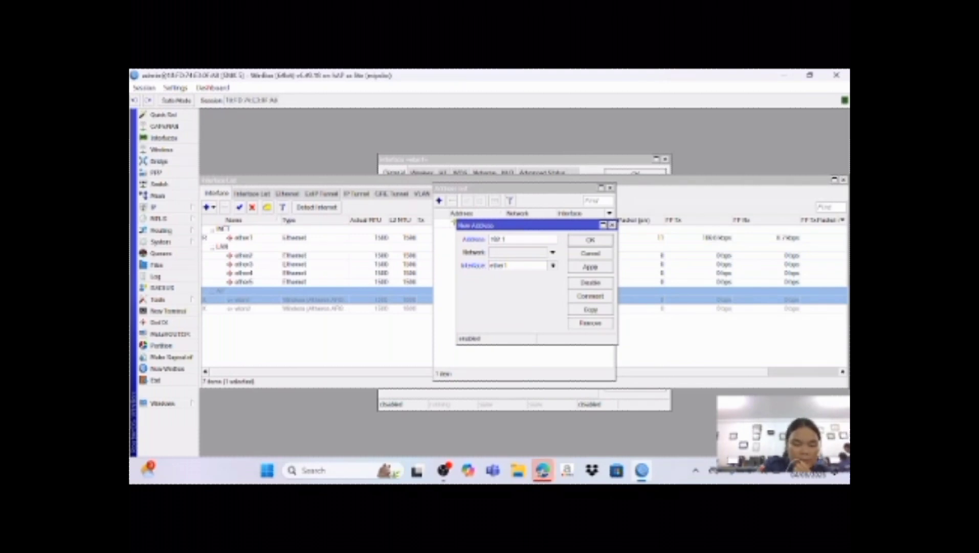
type("68.")
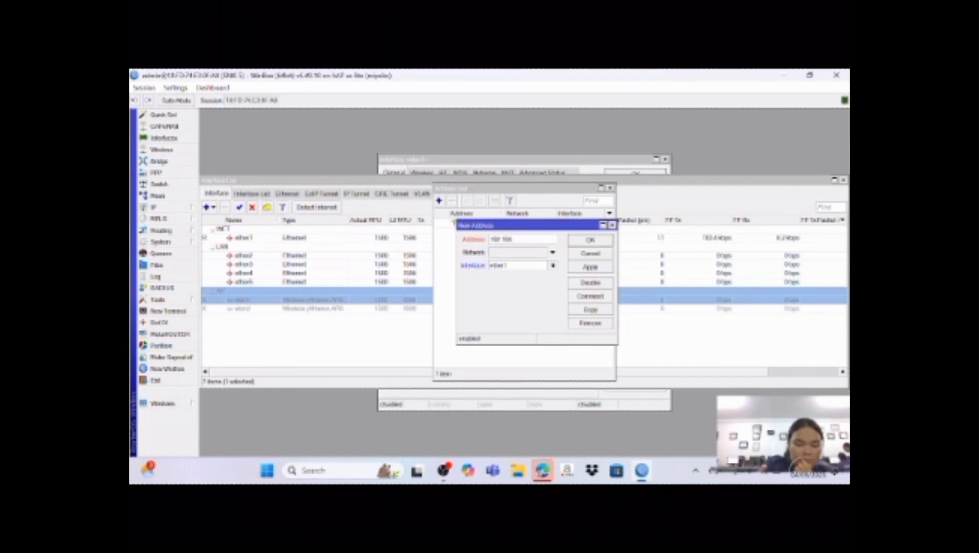
type("1")
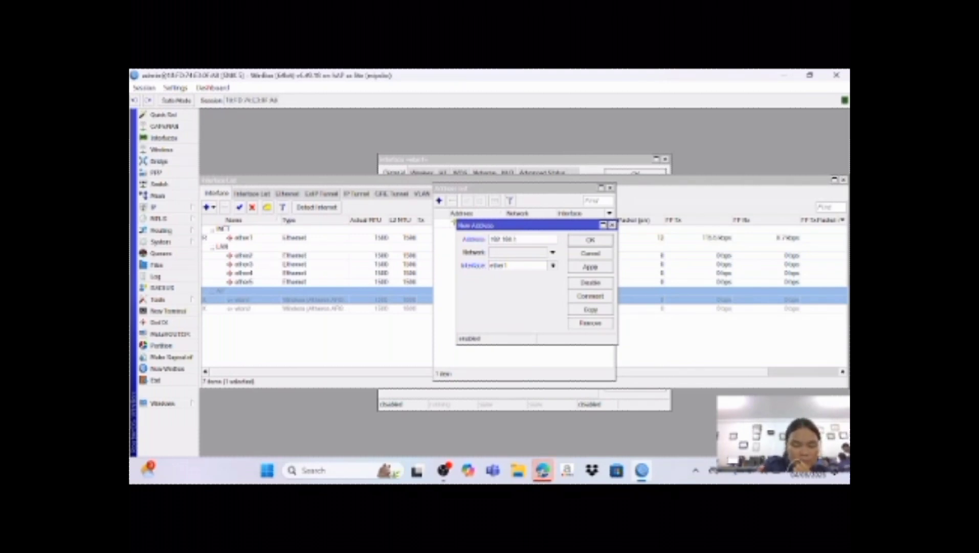
type("5.1")
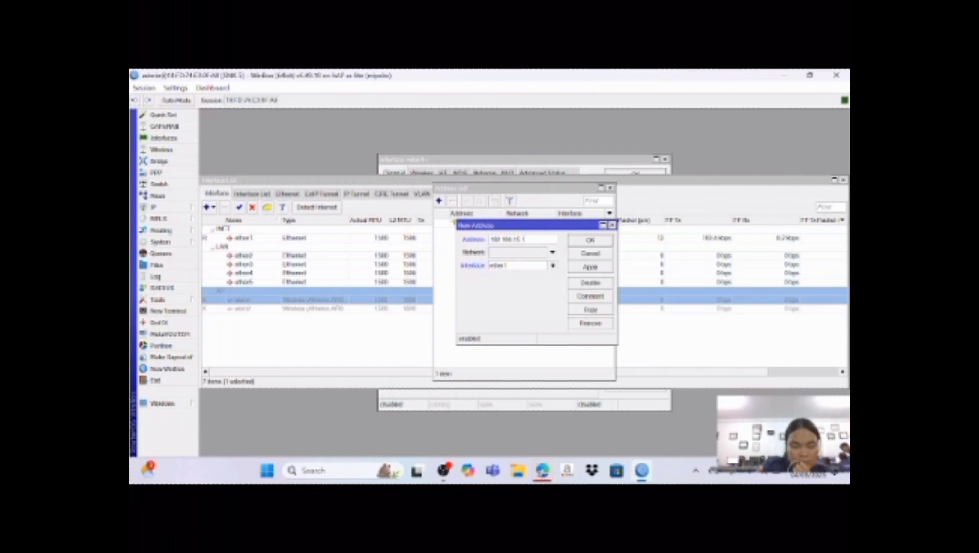
type("00")
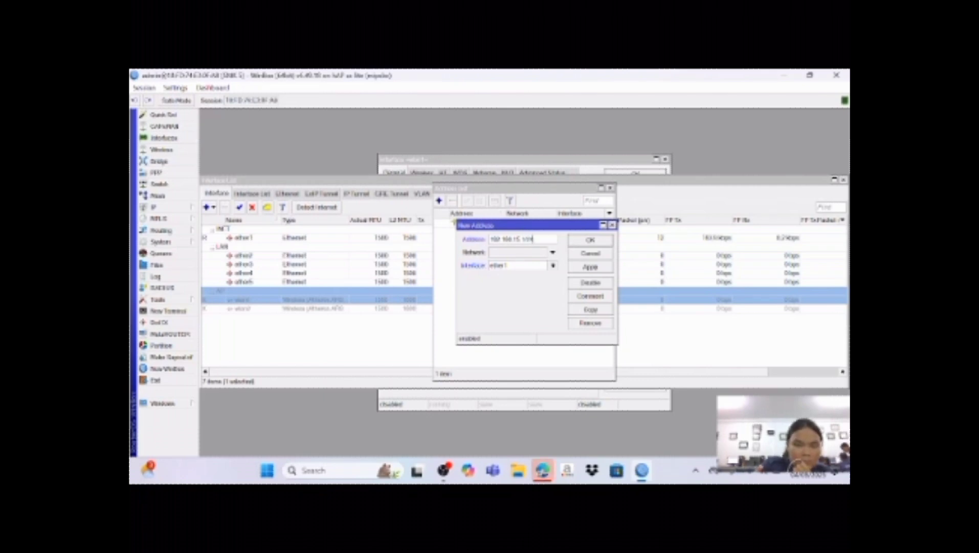
Assign the new IP address entry to the wlan1 interface and save it.
left_click(554, 265)
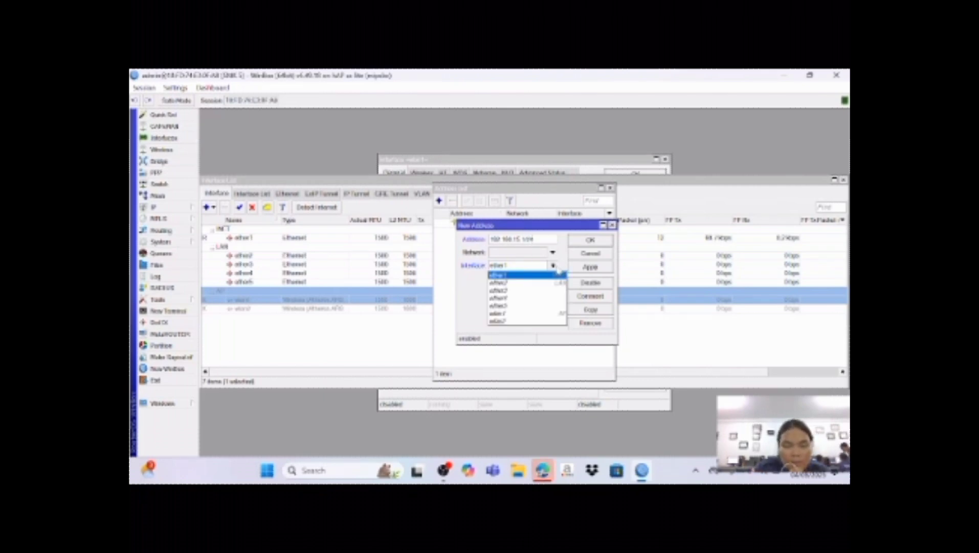
left_click(526, 318)
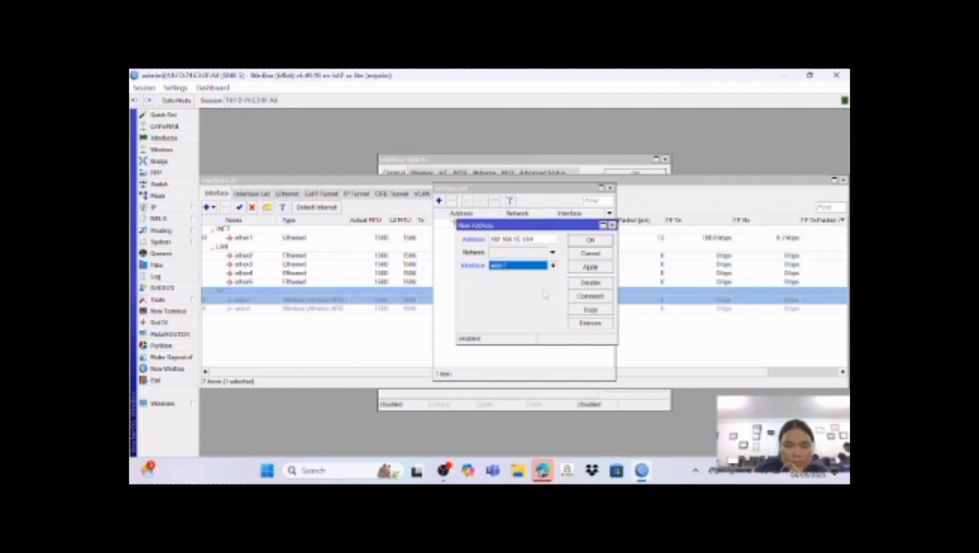
left_click(590, 267)
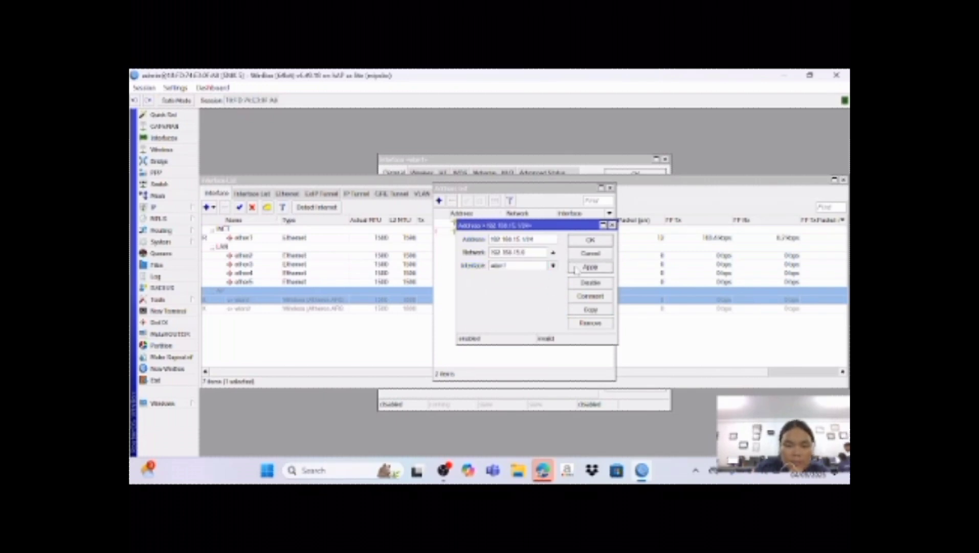
left_click(588, 244)
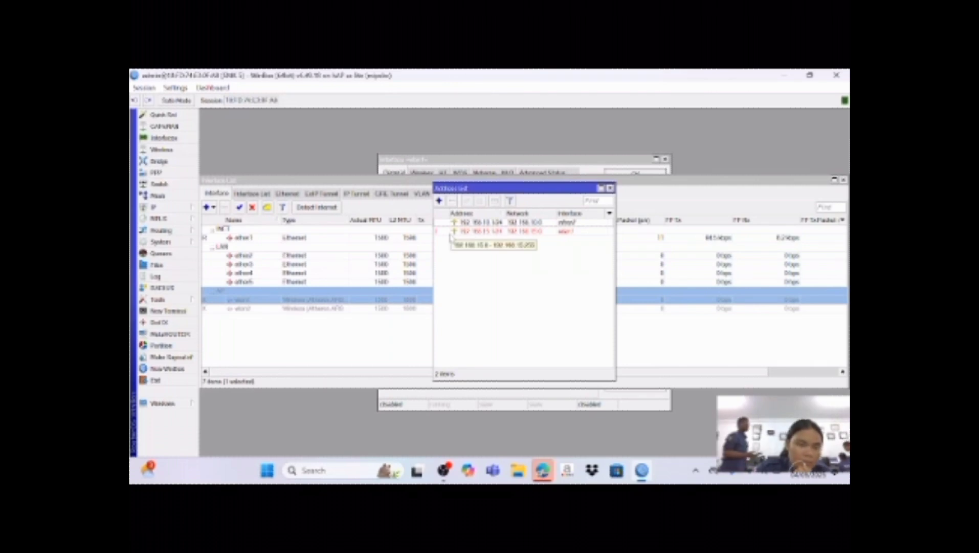
Enable the wlan1 interface and check its entry in the IP address list.
left_click(175, 208)
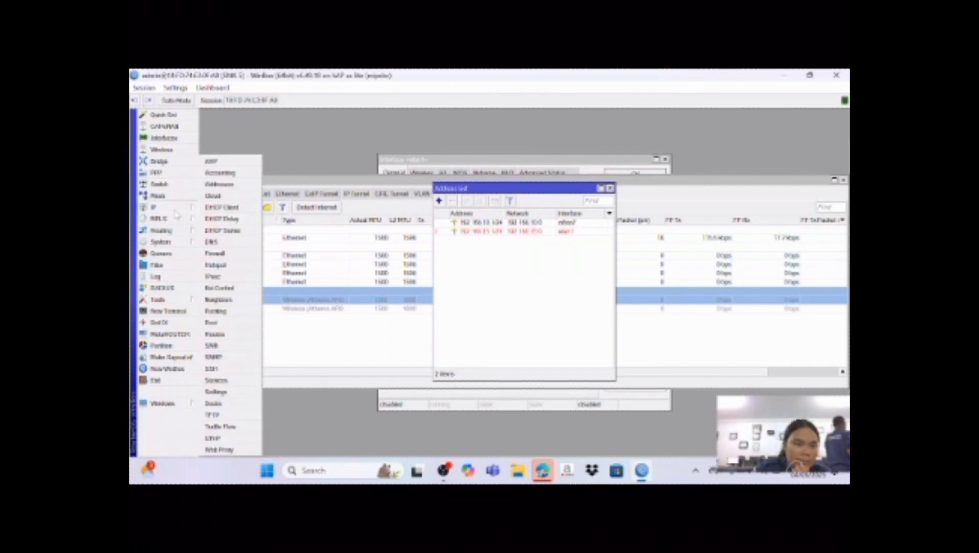
left_click(184, 141)
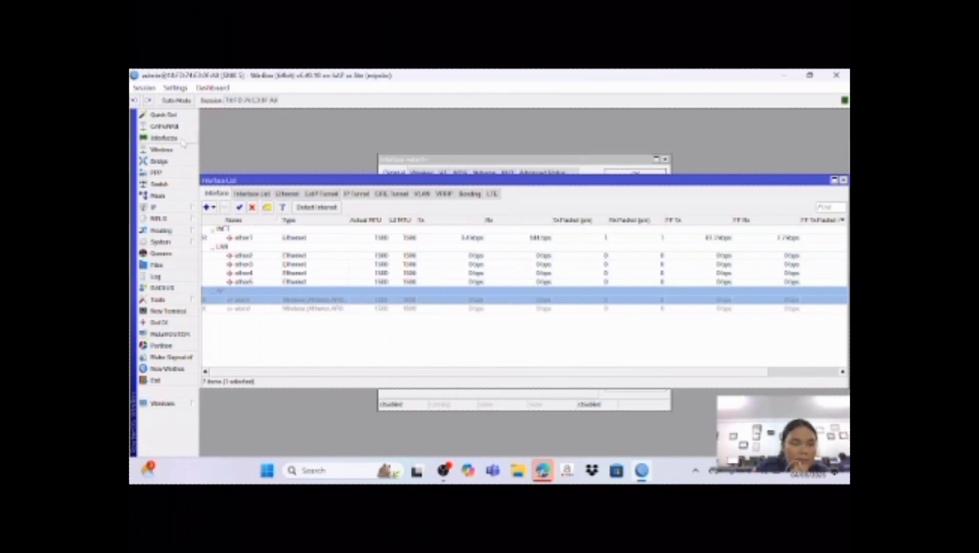
left_click(239, 208)
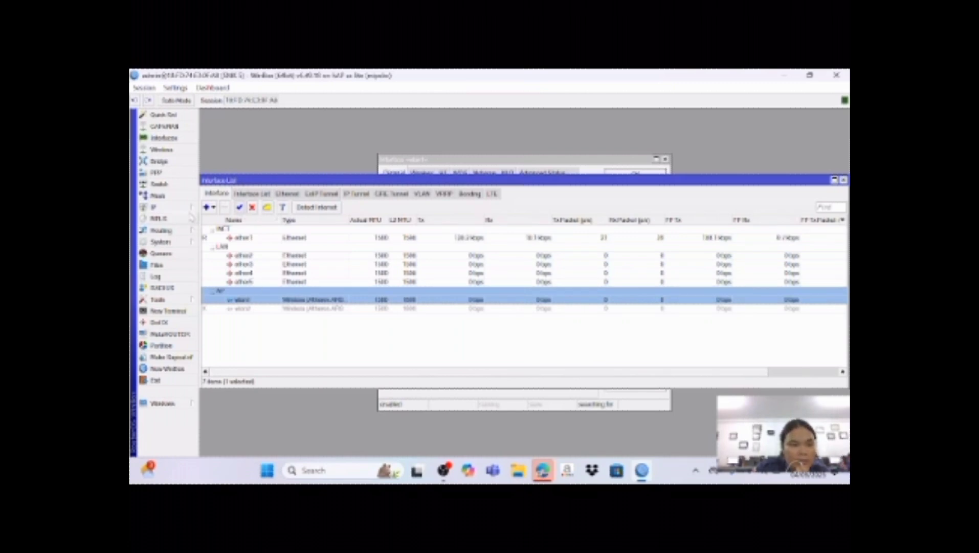
left_click(169, 207)
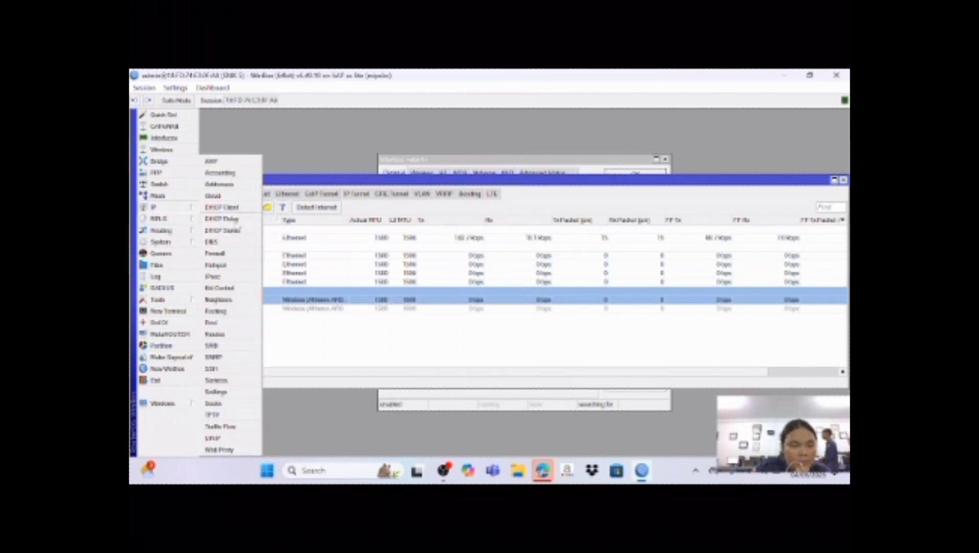
left_click(238, 185)
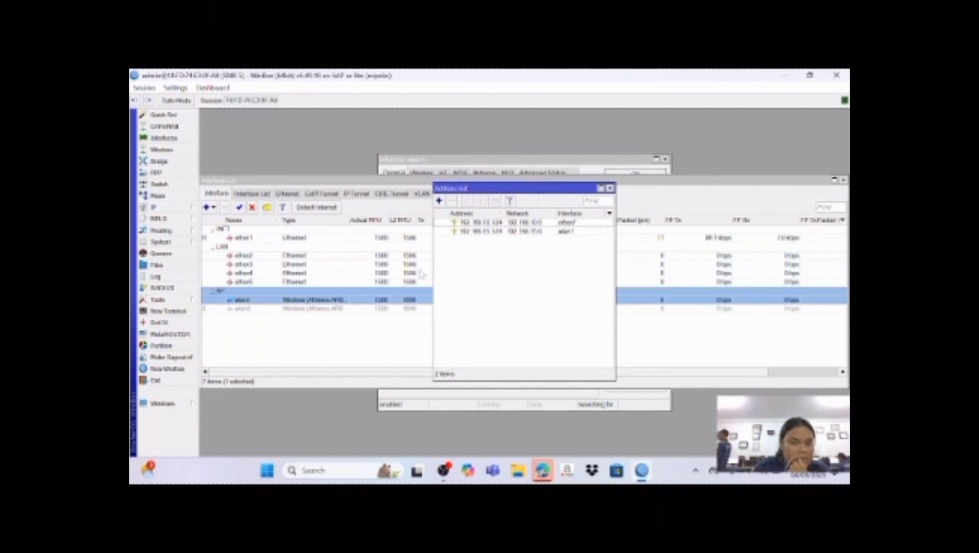
left_click(300, 341)
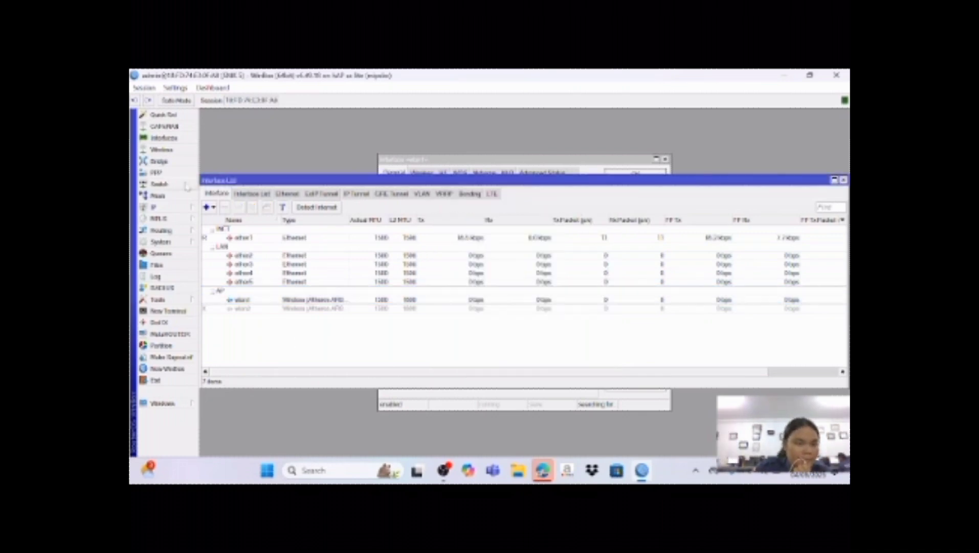
Set the wlan1 wireless interface's mode to ap bridge and its band to 2GHz-B/G/N.
left_click(177, 150)
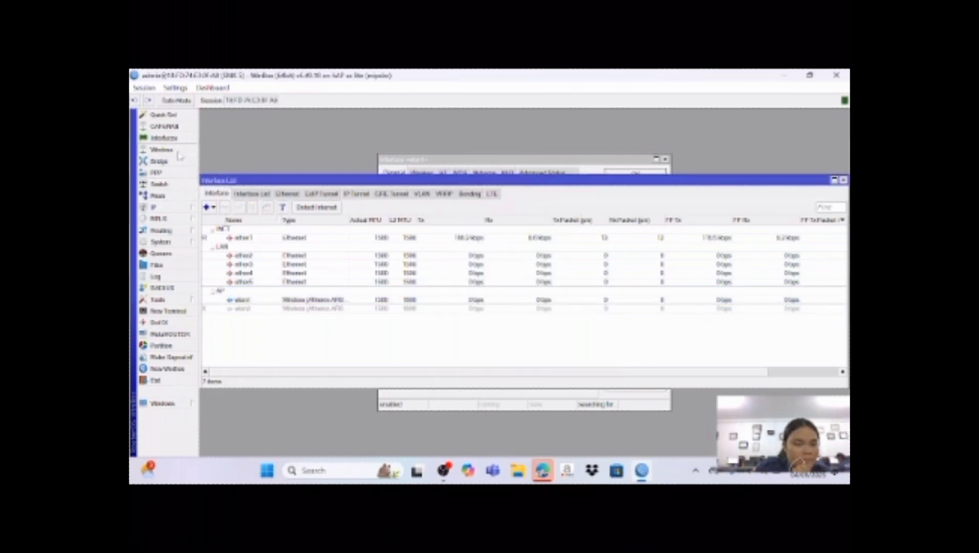
left_click(236, 239)
double_click(235, 238)
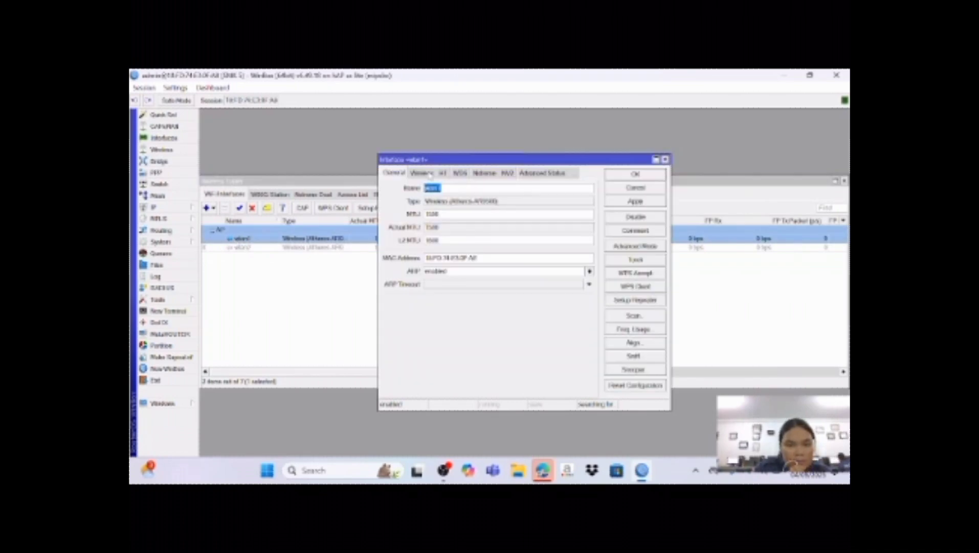
left_click(429, 174)
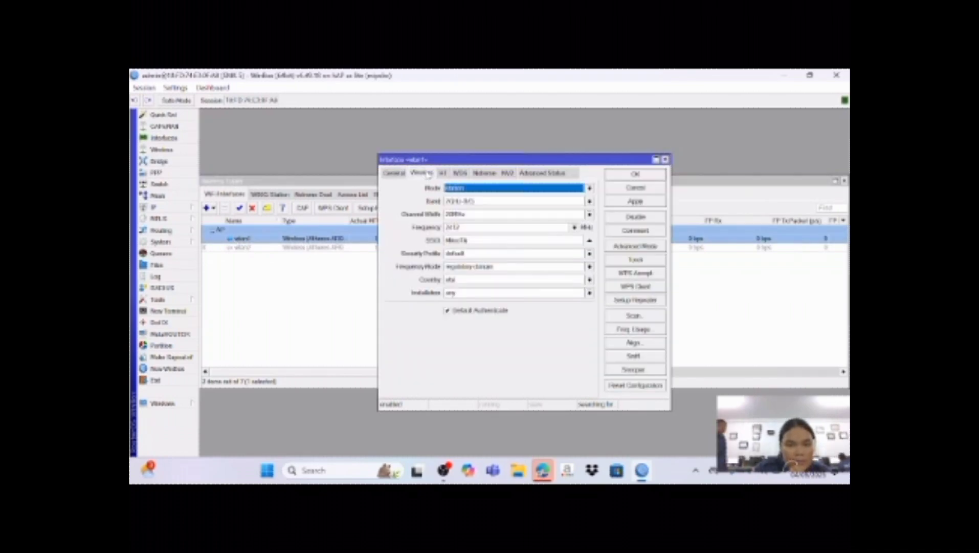
left_click(466, 190)
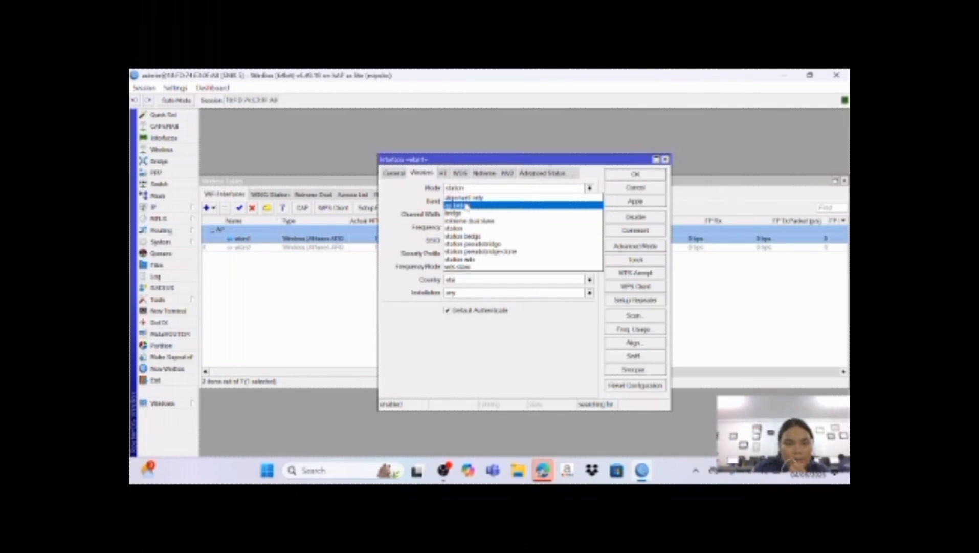
left_click(467, 205)
left_click(474, 202)
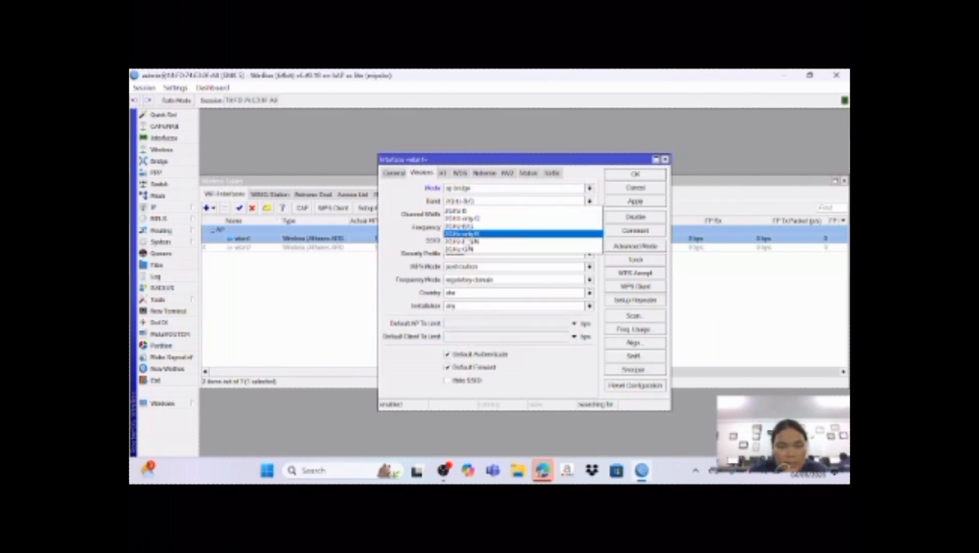
left_click(479, 243)
Replace wlan1's SSID with the owner's personal network name and save the wireless settings.
left_click(471, 240)
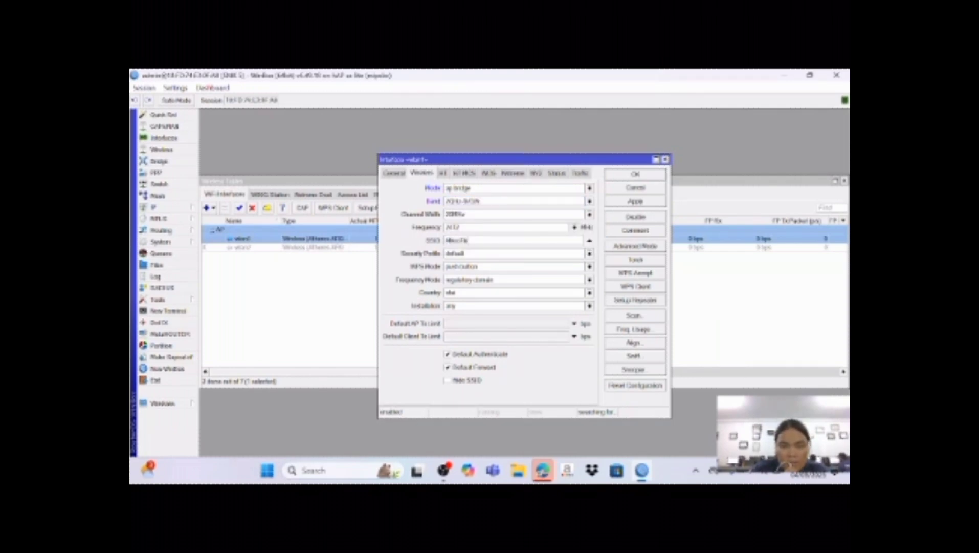
key("BackSpace")
key("BackSpace")
key("BackSpace")
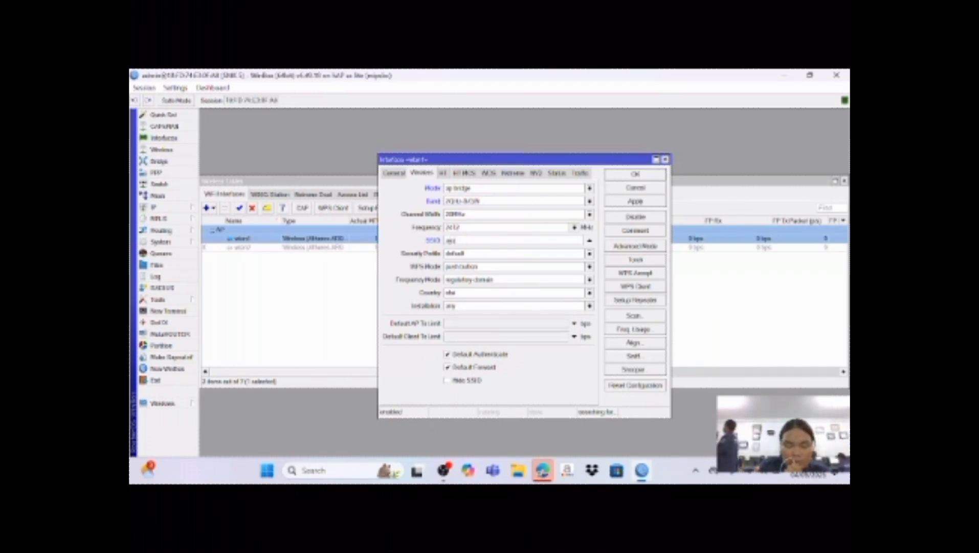
type("t")
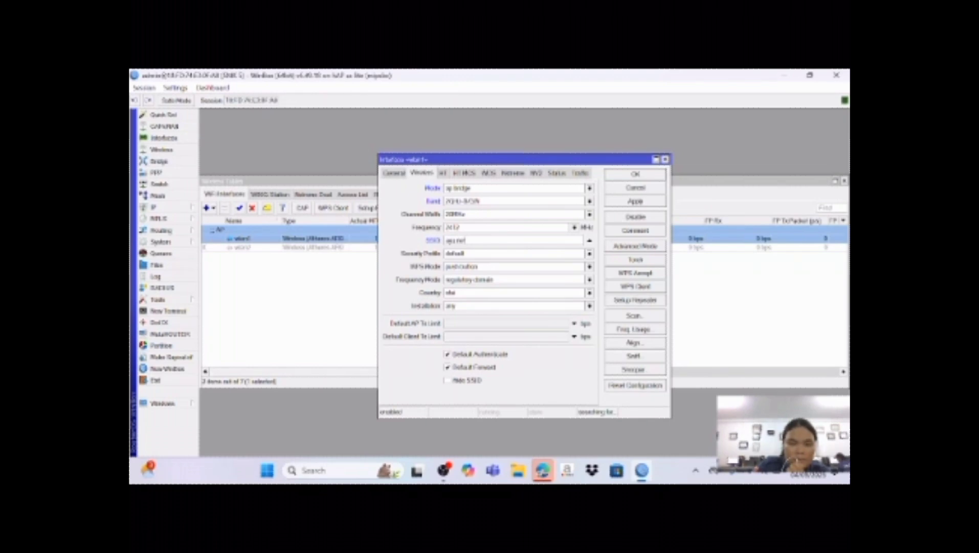
left_click(636, 202)
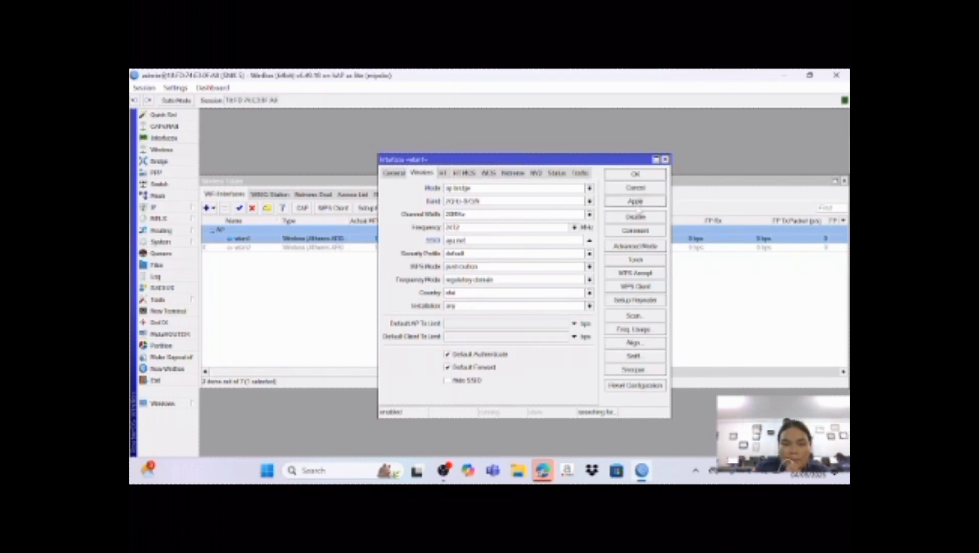
left_click(636, 175)
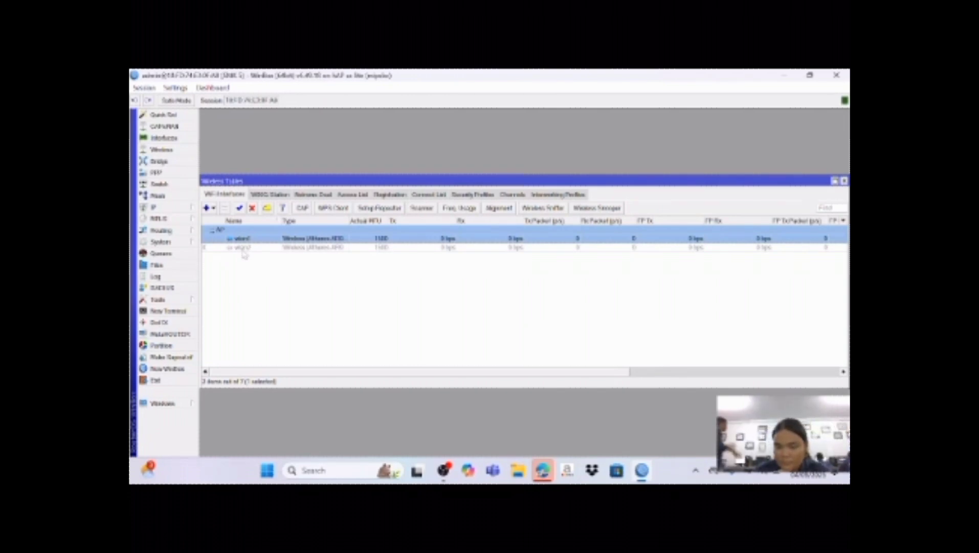
mouse_move(443, 478)
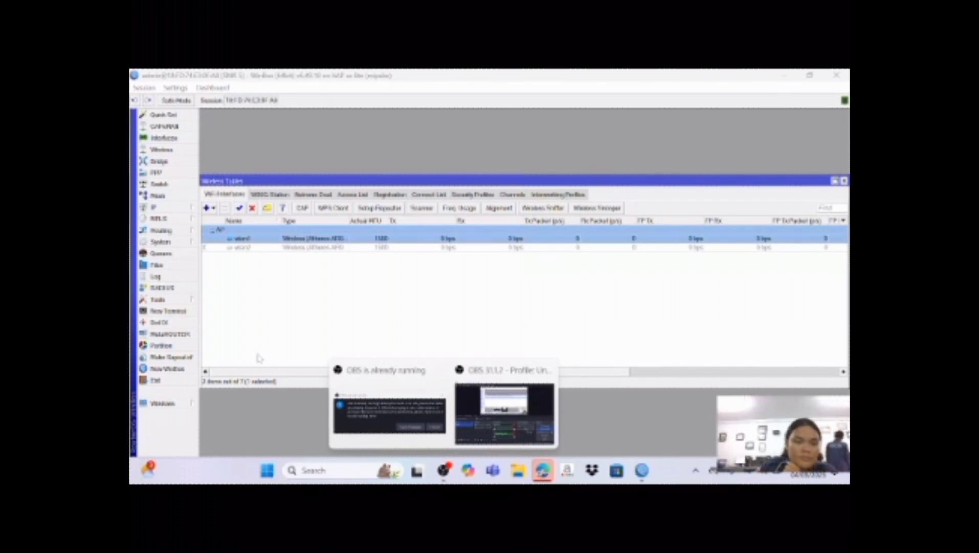
left_click(504, 413)
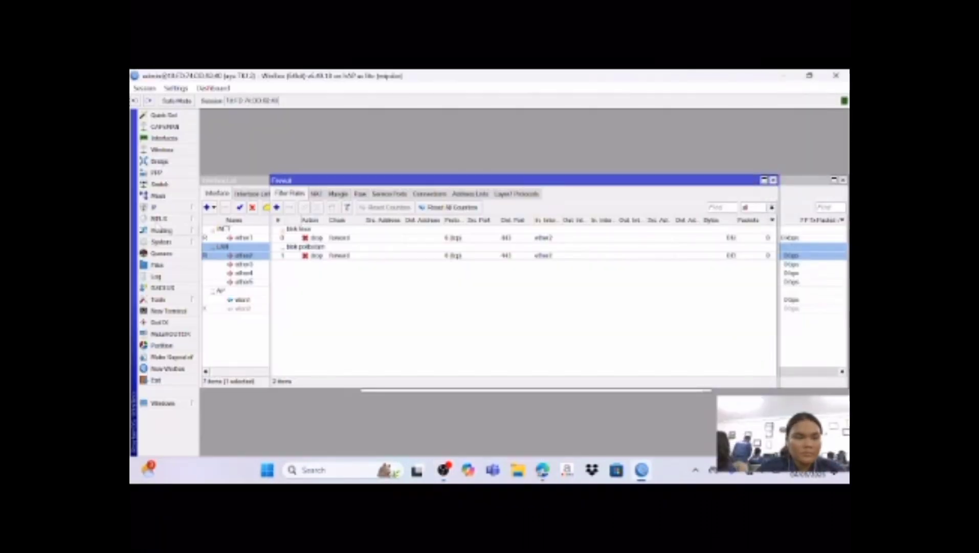
Start the Hotspot Setup wizard and choose wlan1 as the HotSpot interface.
left_click(158, 208)
mouse_move(192, 230)
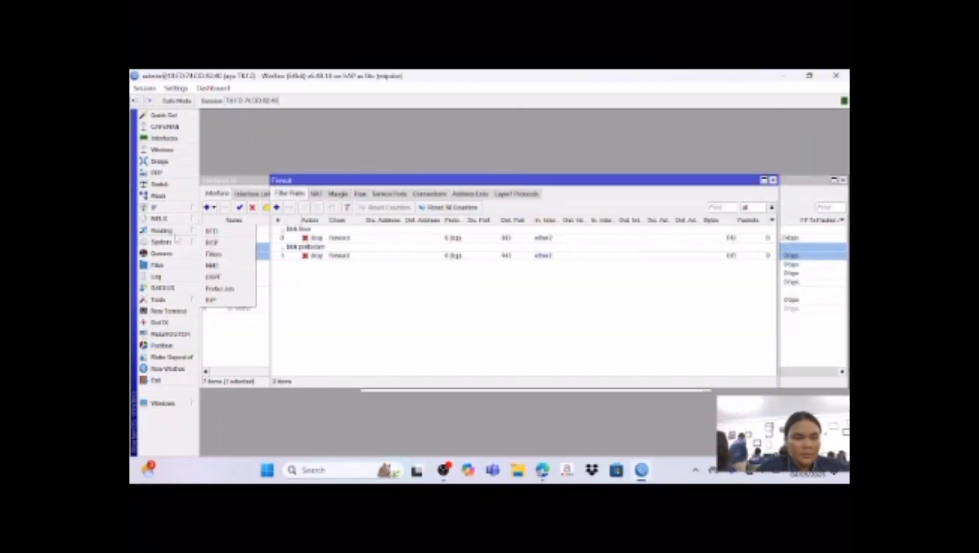
mouse_move(156, 208)
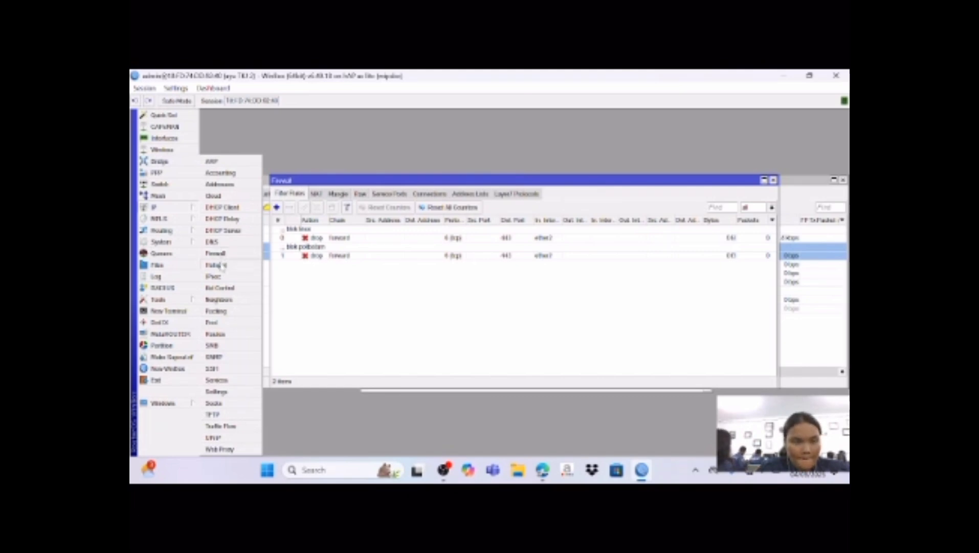
left_click(221, 265)
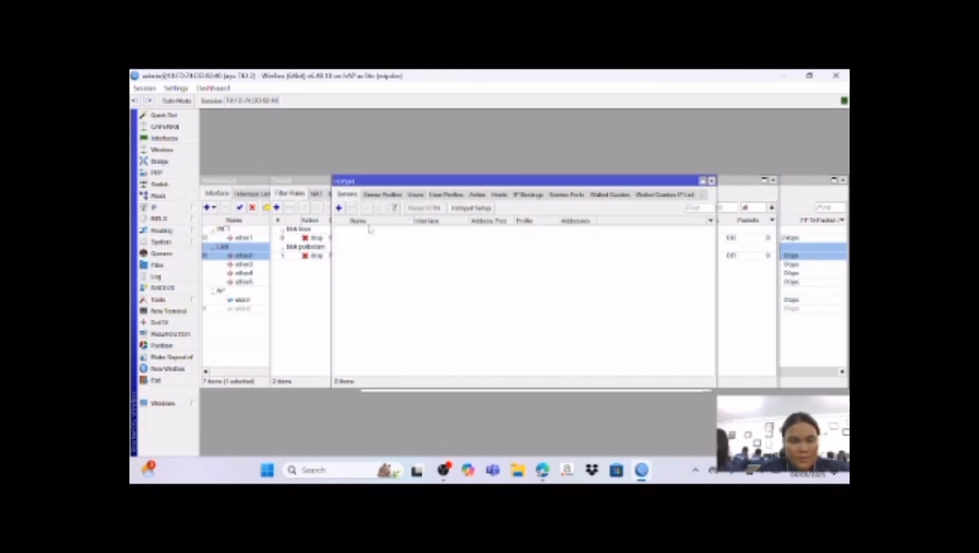
left_click(455, 211)
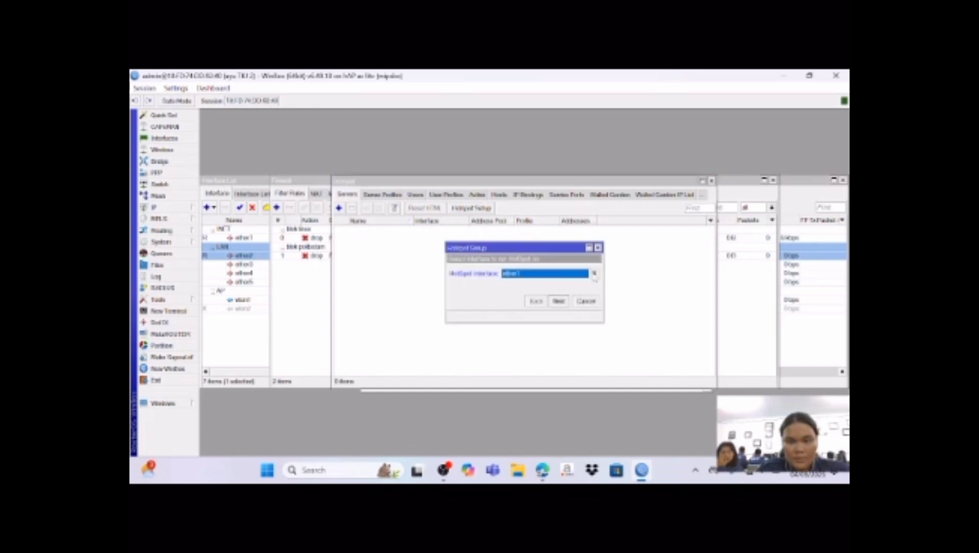
left_click(594, 274)
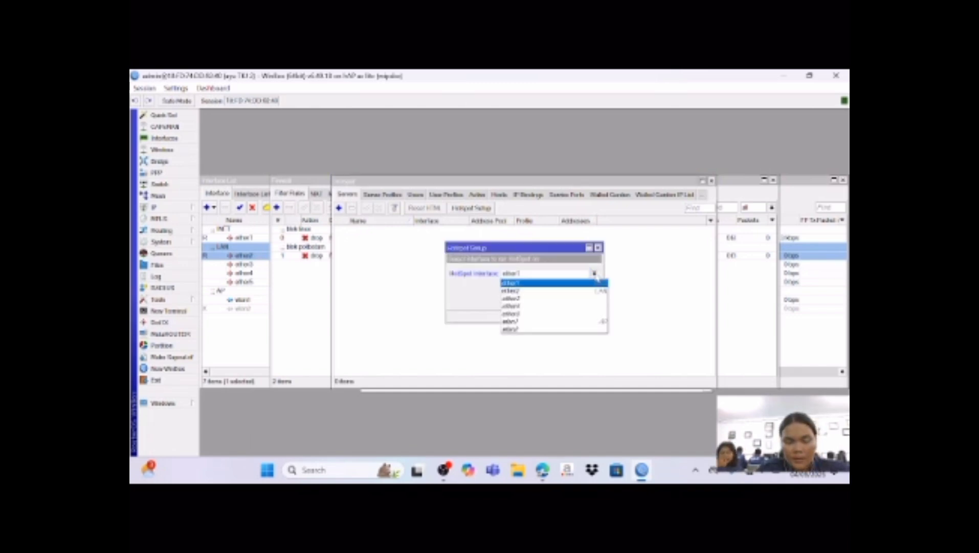
left_click(544, 328)
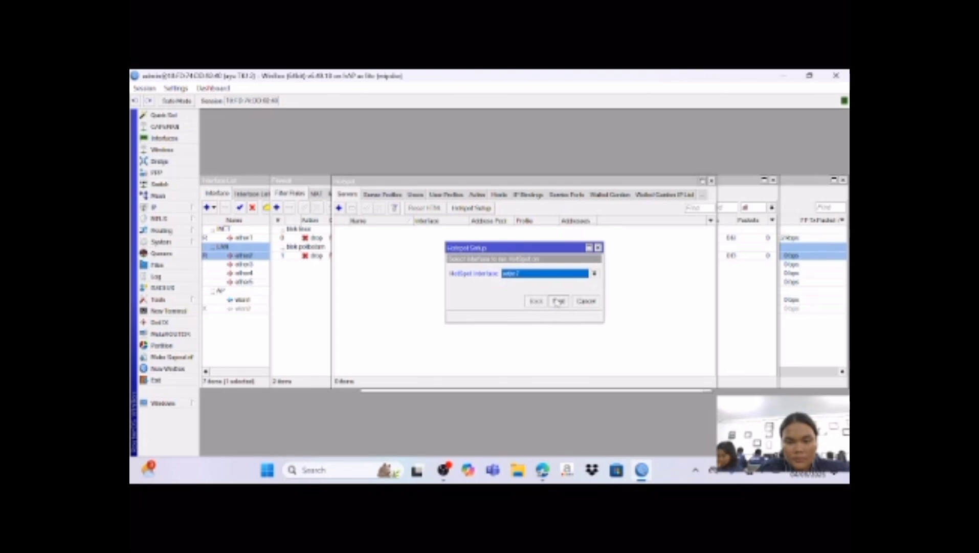
Accept the wizard's default network settings, with no SSL certificate, and keep the filled-in DNS servers.
left_click(559, 301)
left_click(559, 301)
left_click(559, 301)
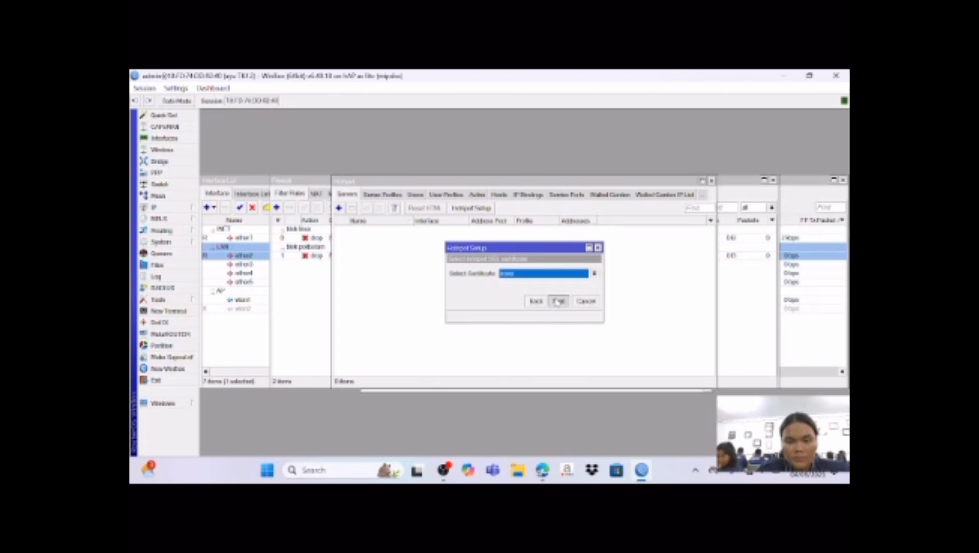
left_click(559, 301)
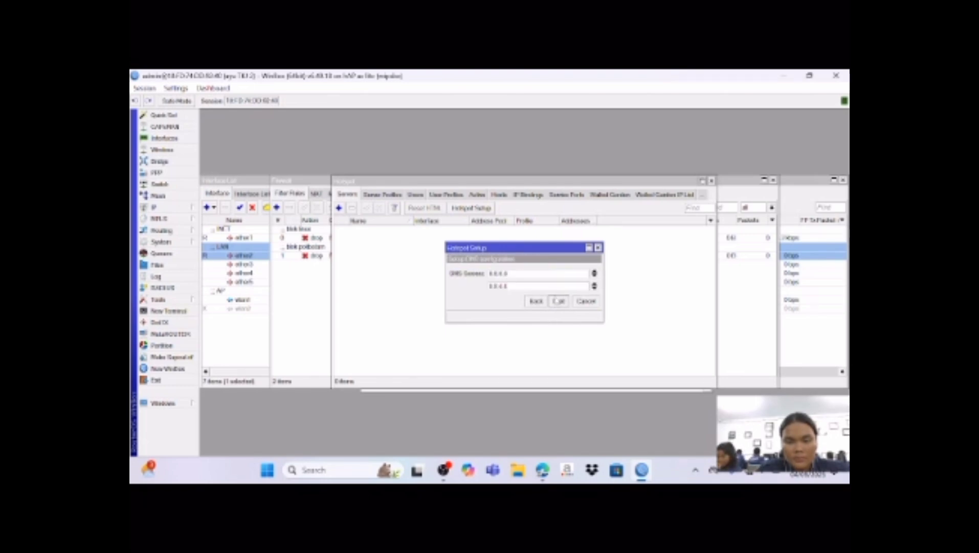
left_click(559, 302)
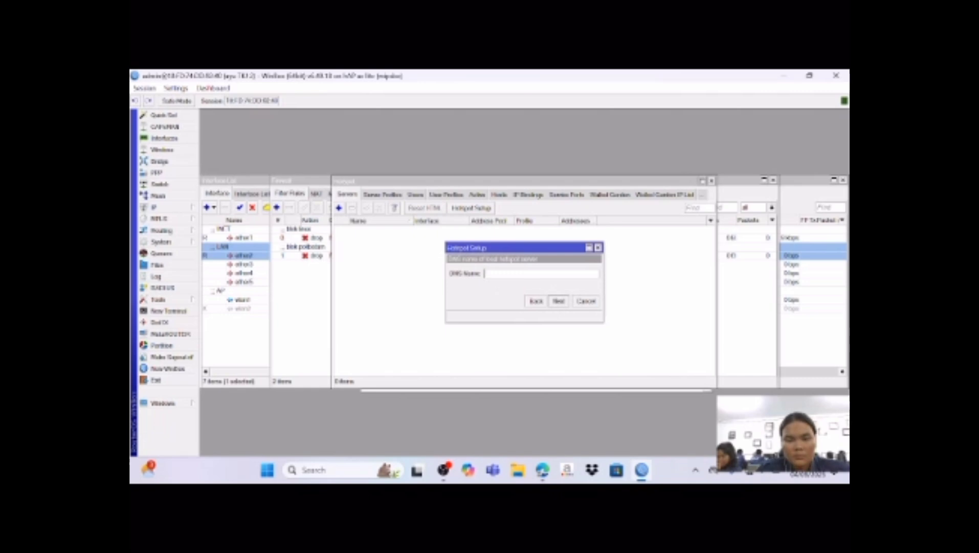
Set the hotspot's DNS name to the owner's personal .net domain.
type("sy")
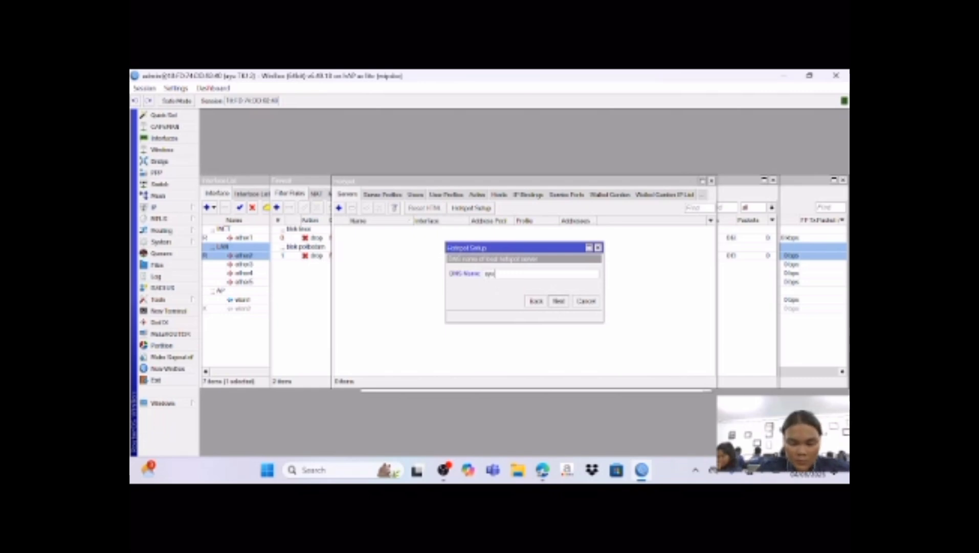
type("u.net")
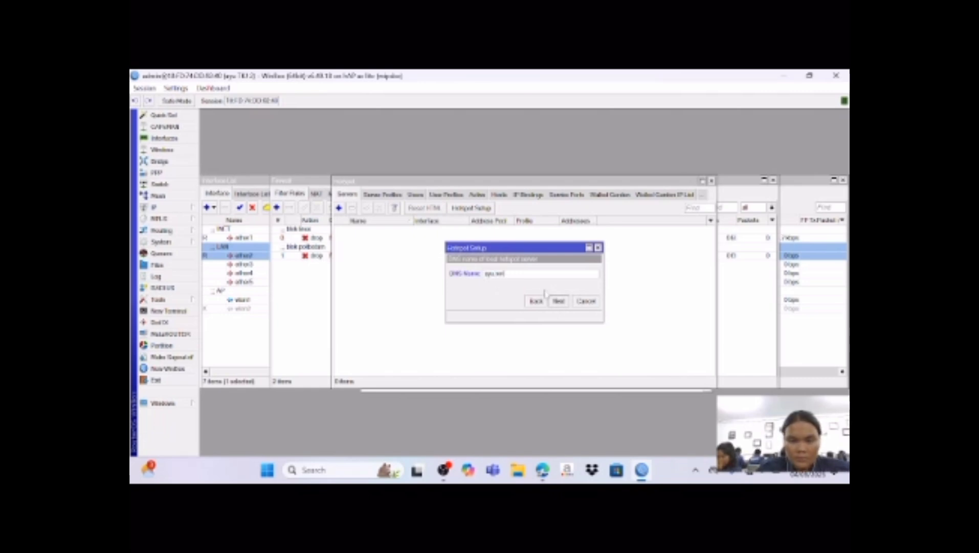
left_click(562, 303)
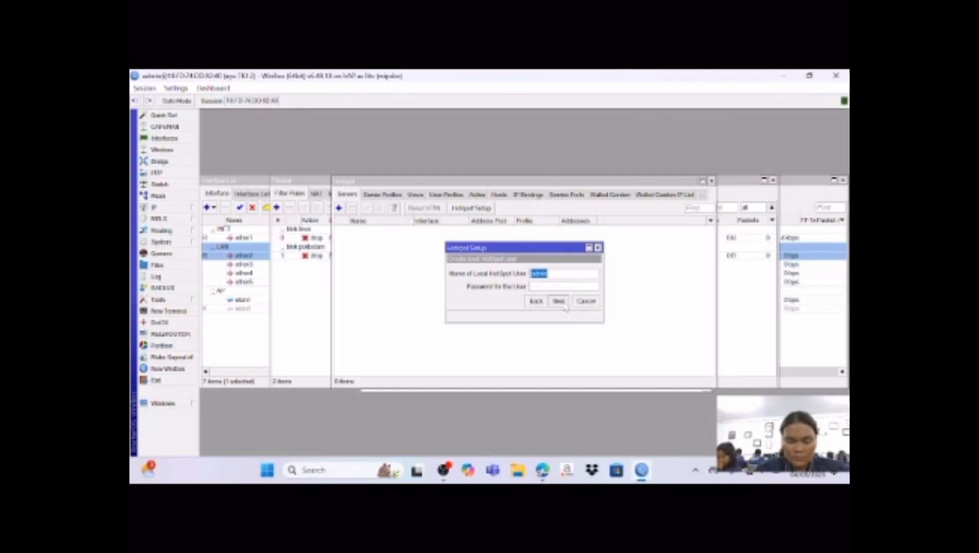
Enter the password for the local hotspot user admin and complete the hotspot setup.
left_click(555, 286)
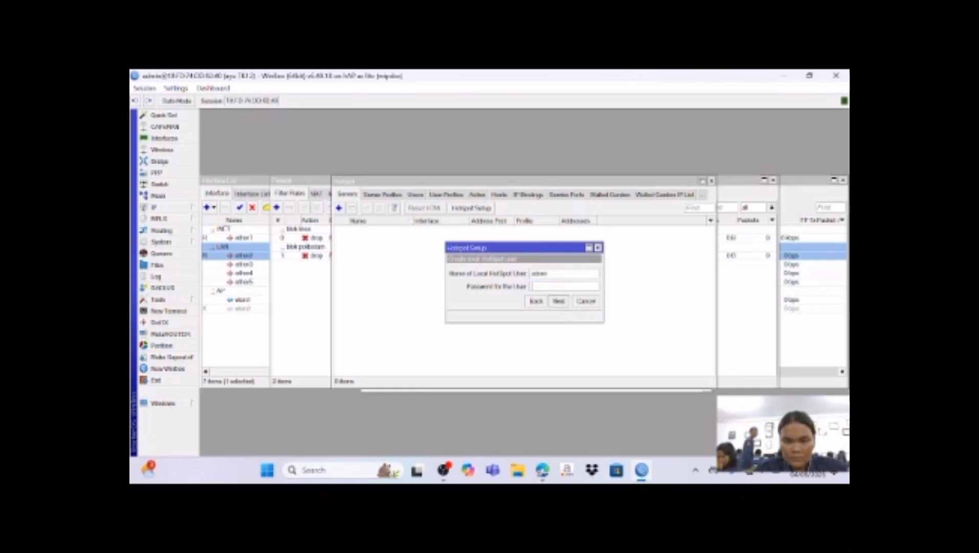
type("1")
left_click(557, 301)
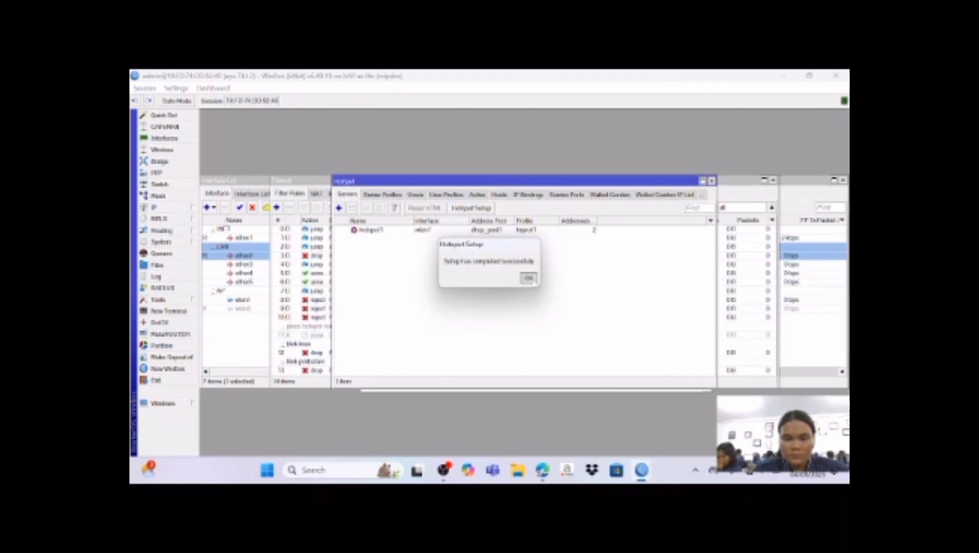
left_click(529, 278)
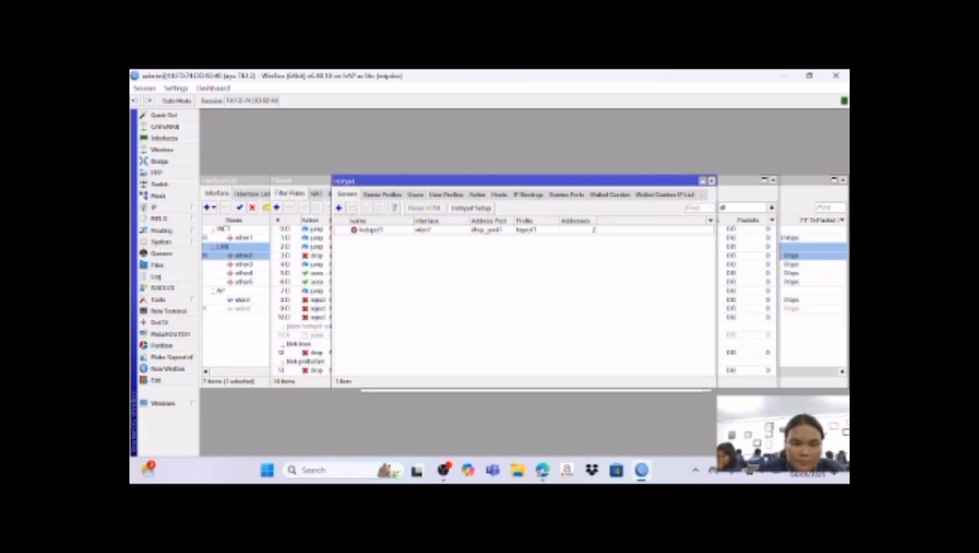
Enable Use RADIUS in the hsprof1 hotspot server profile and save it.
left_click(393, 196)
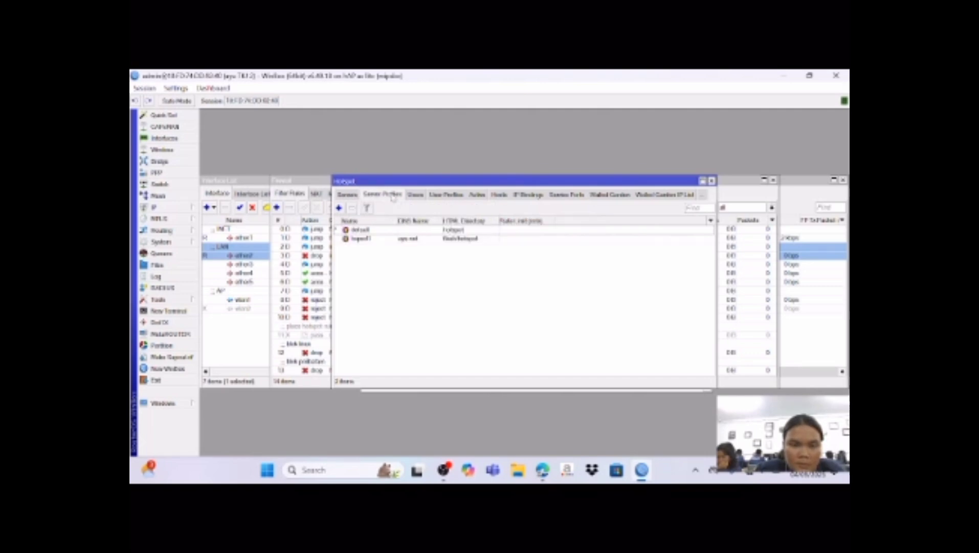
left_click(386, 239)
double_click(386, 239)
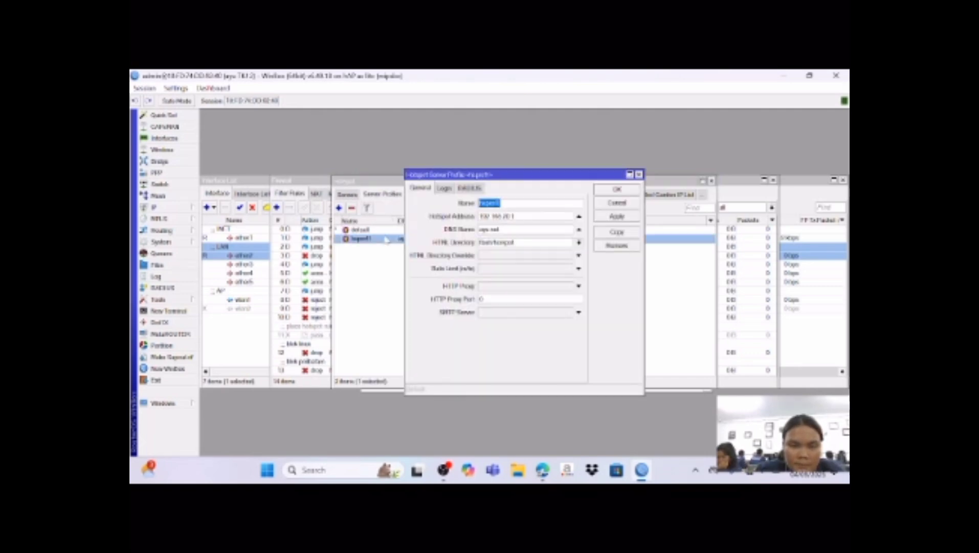
left_click(469, 193)
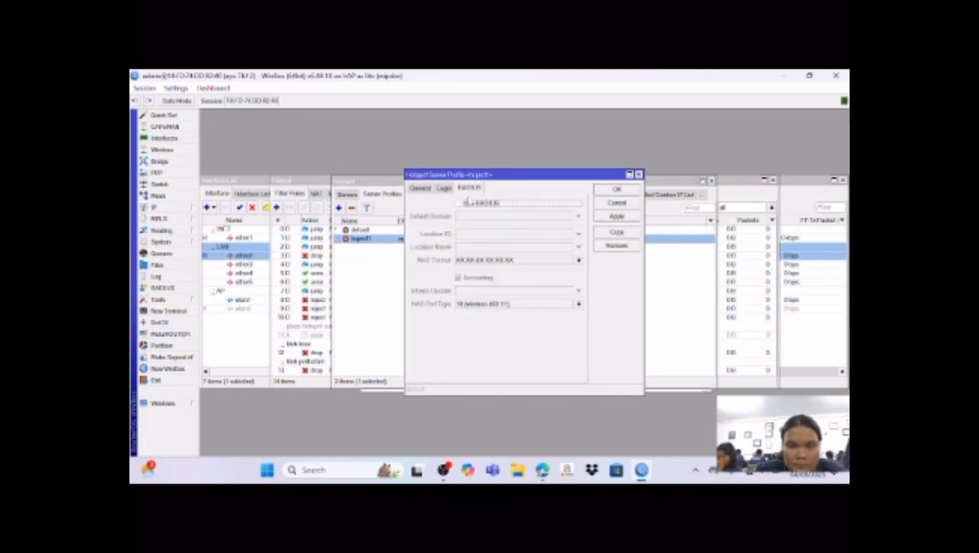
left_click(459, 203)
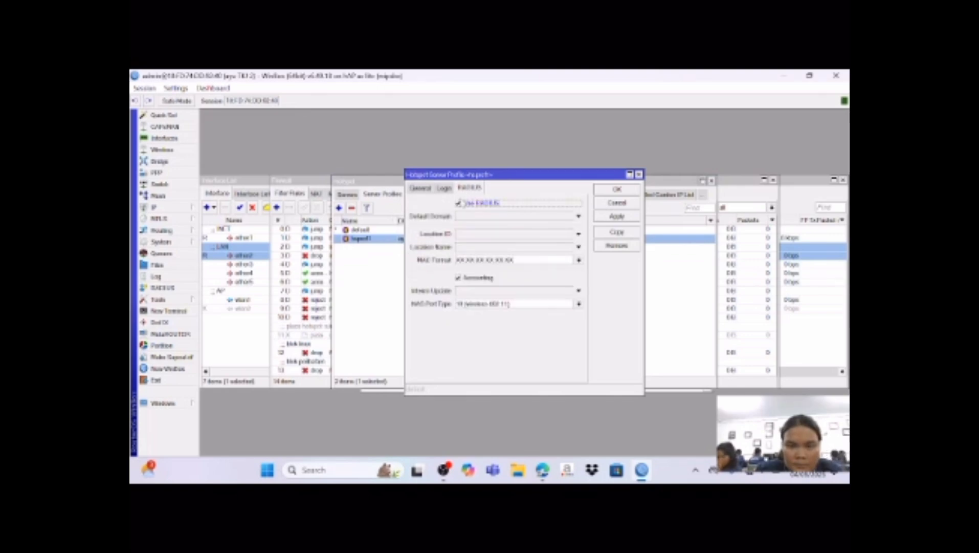
left_click(615, 219)
left_click(615, 194)
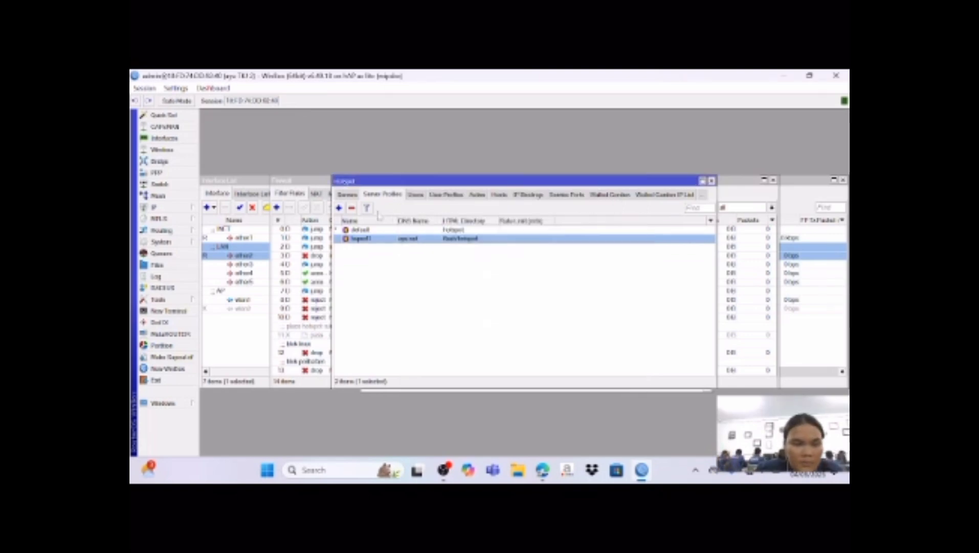
Turn on Accept for RADIUS incoming requests and save the setting.
left_click(159, 287)
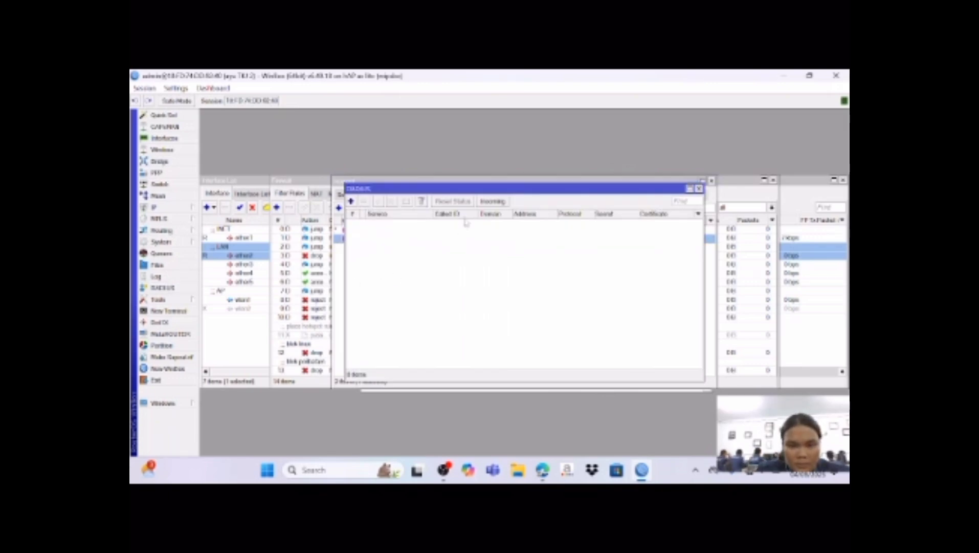
left_click(491, 201)
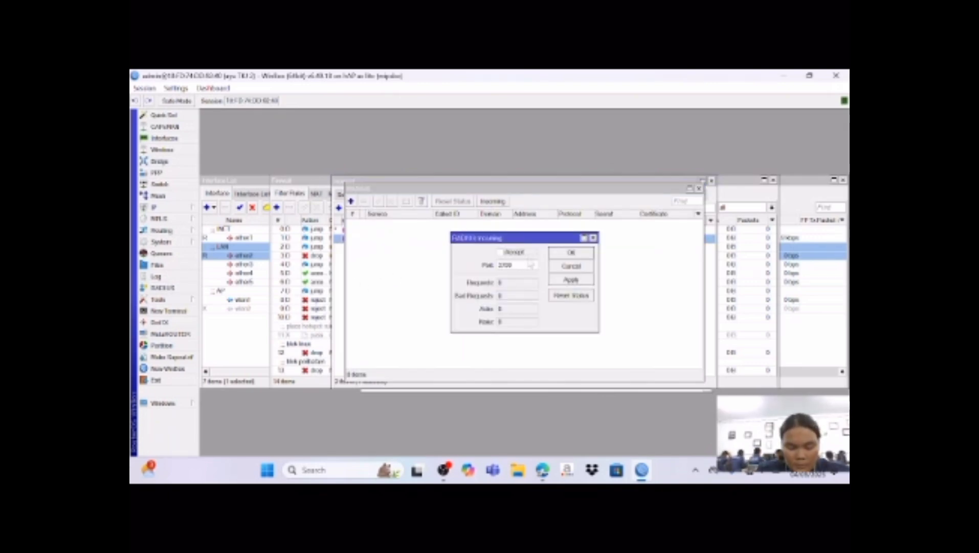
left_click(501, 252)
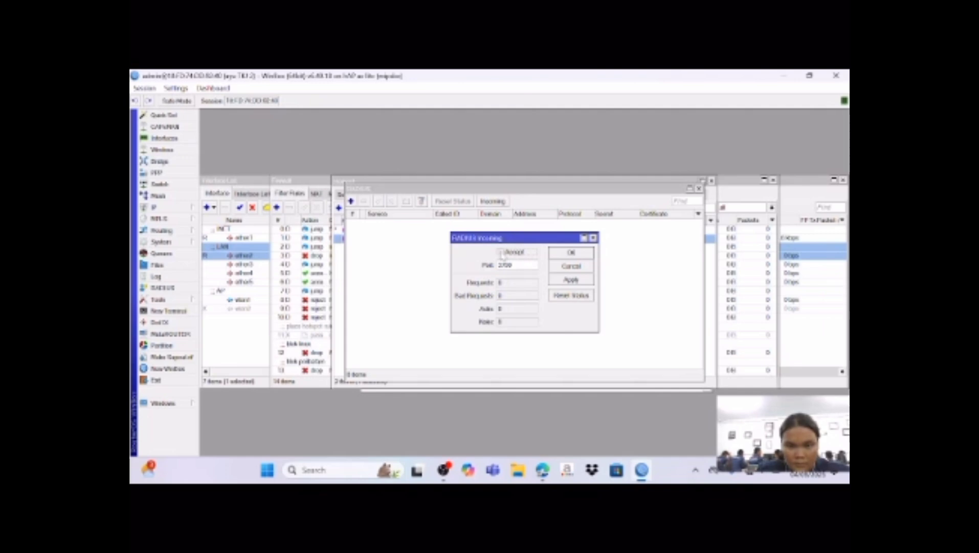
left_click(571, 280)
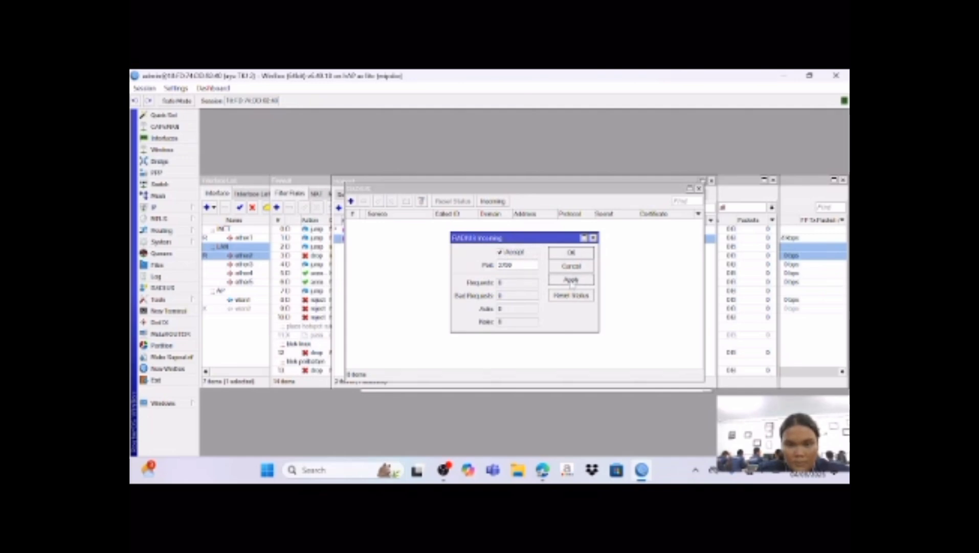
left_click(572, 253)
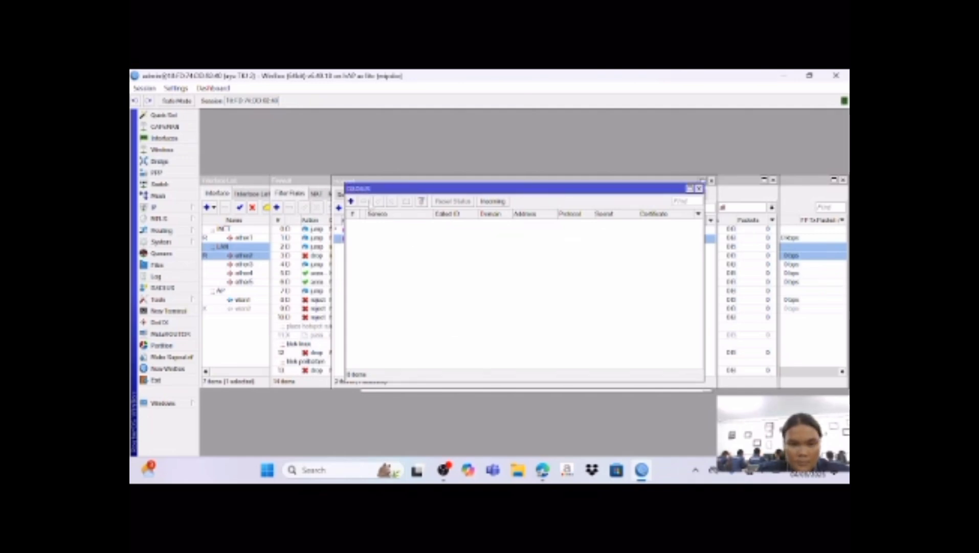
Create a new RADIUS server entry with the hotspot and login services enabled.
left_click(351, 201)
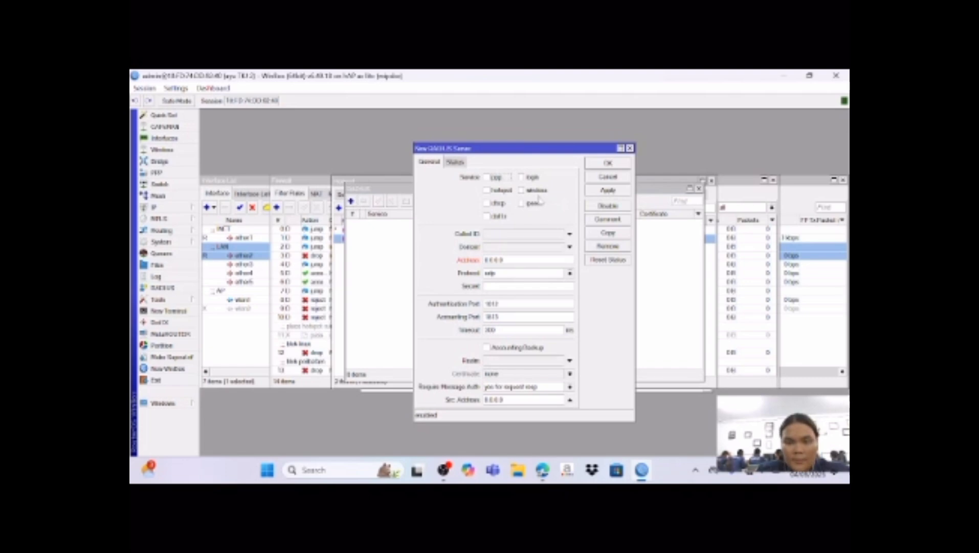
left_click(497, 191)
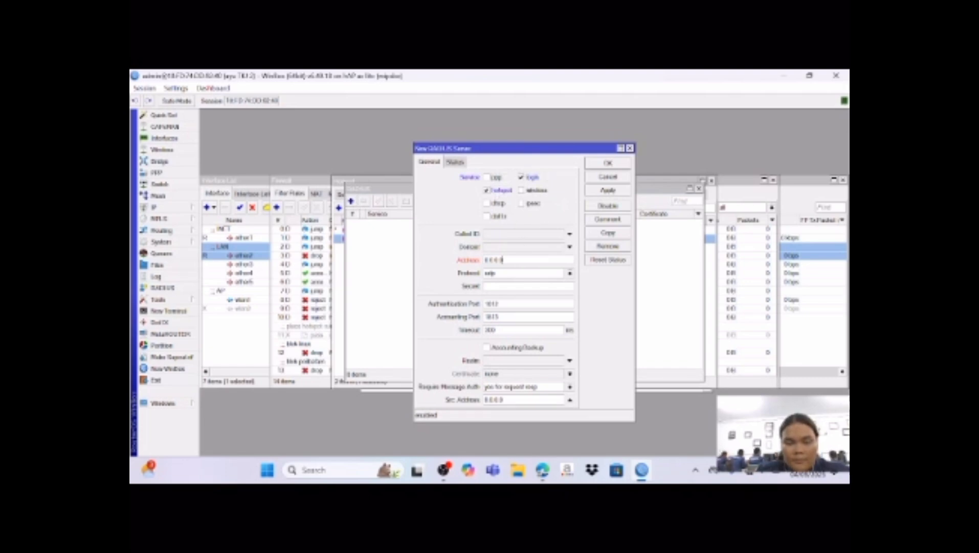
Copy the IP address without its subnet suffix from the status of the ether1 DHCP client, and close its details.
left_click(187, 207)
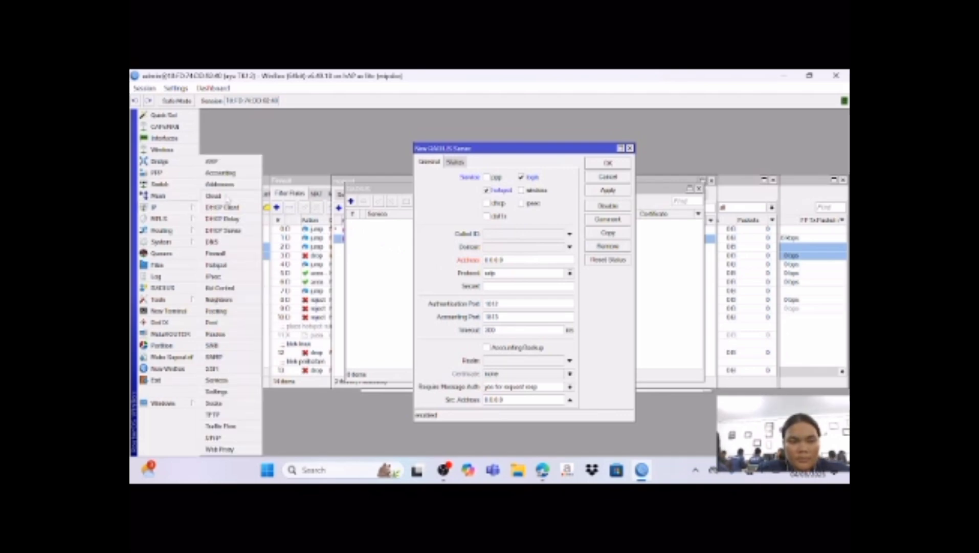
left_click(225, 209)
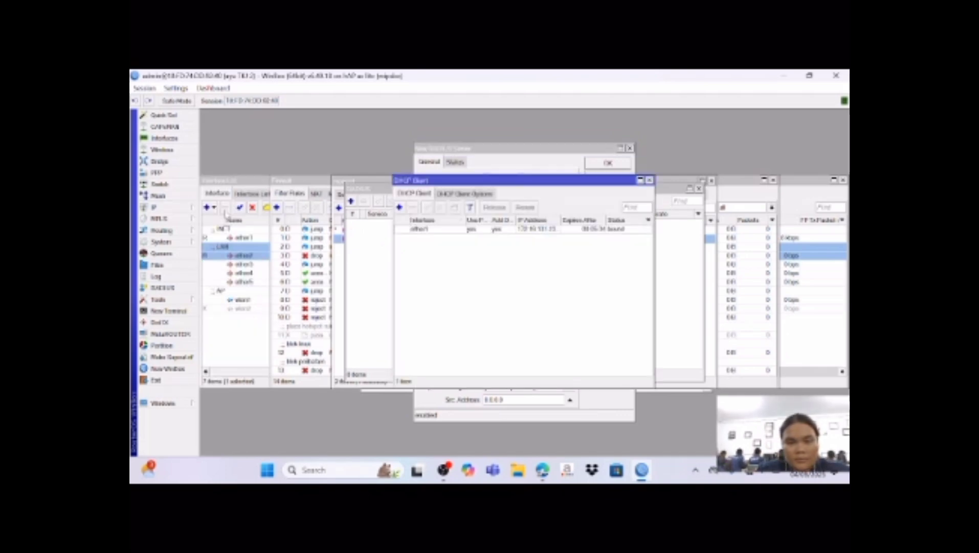
left_click(533, 231)
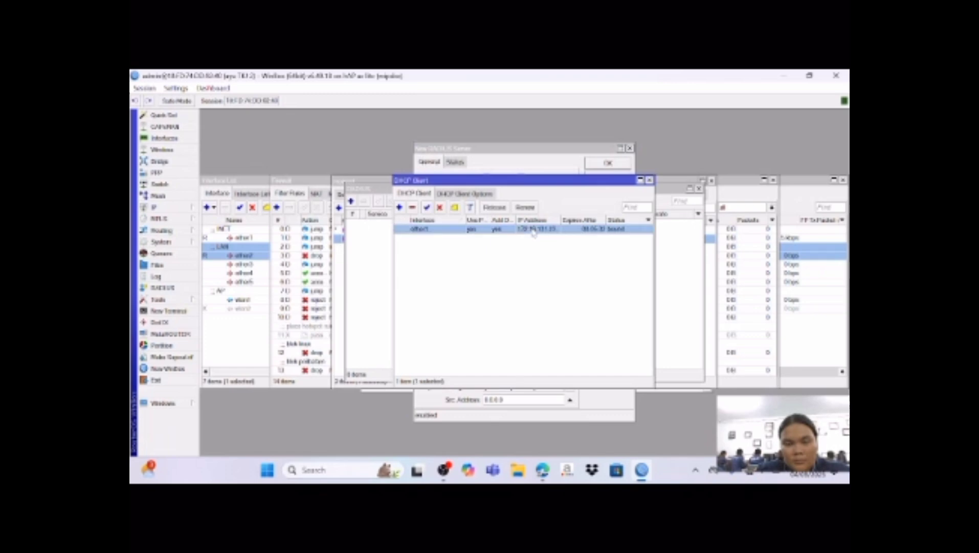
double_click(533, 231)
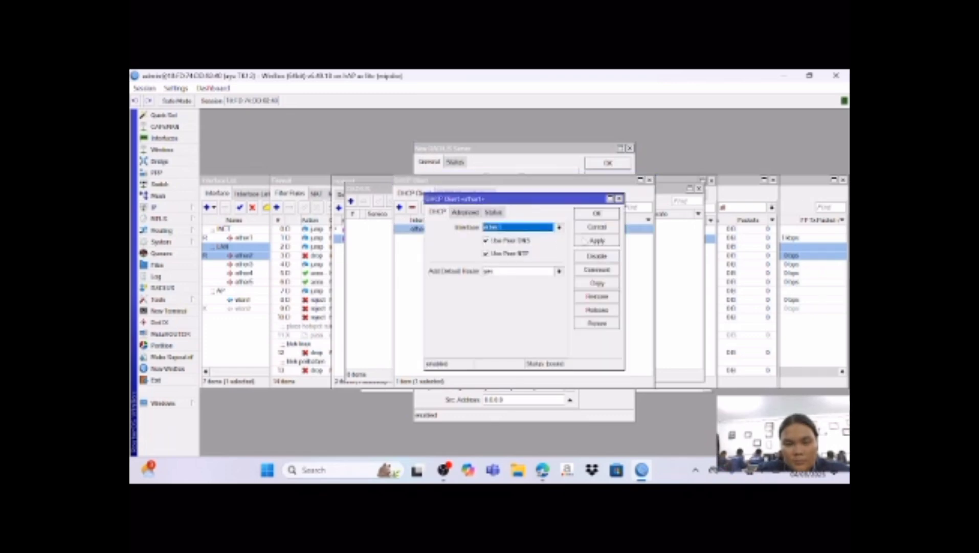
left_click(501, 214)
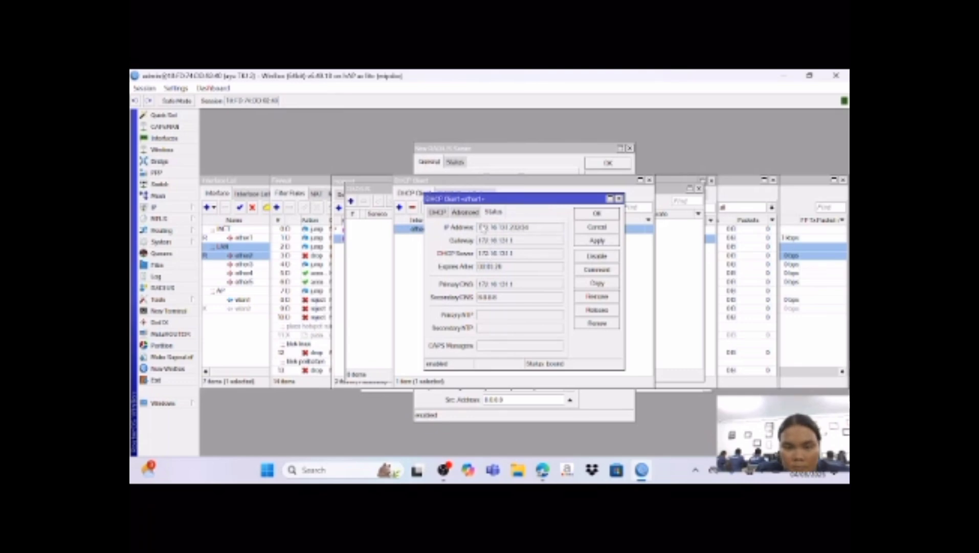
left_click_drag(481, 228, 522, 234)
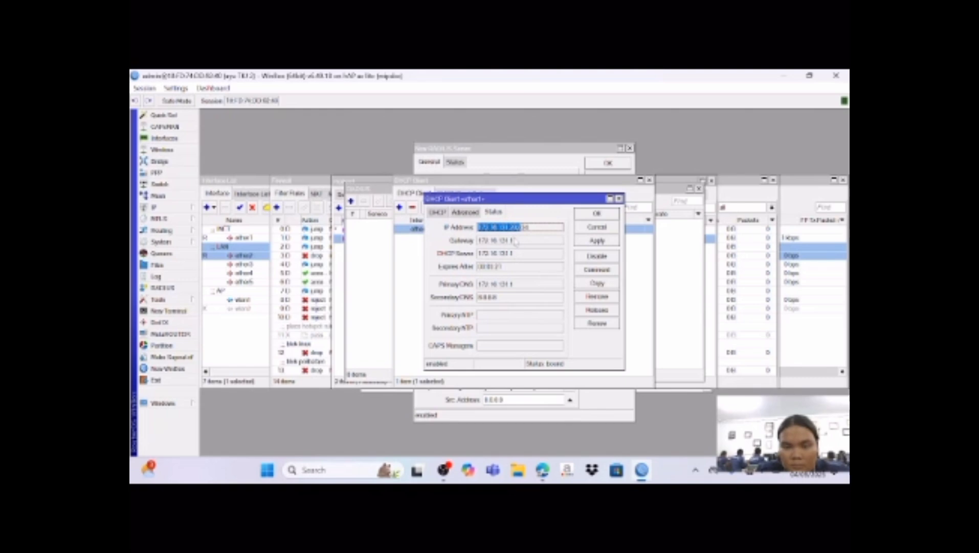
right_click(515, 240)
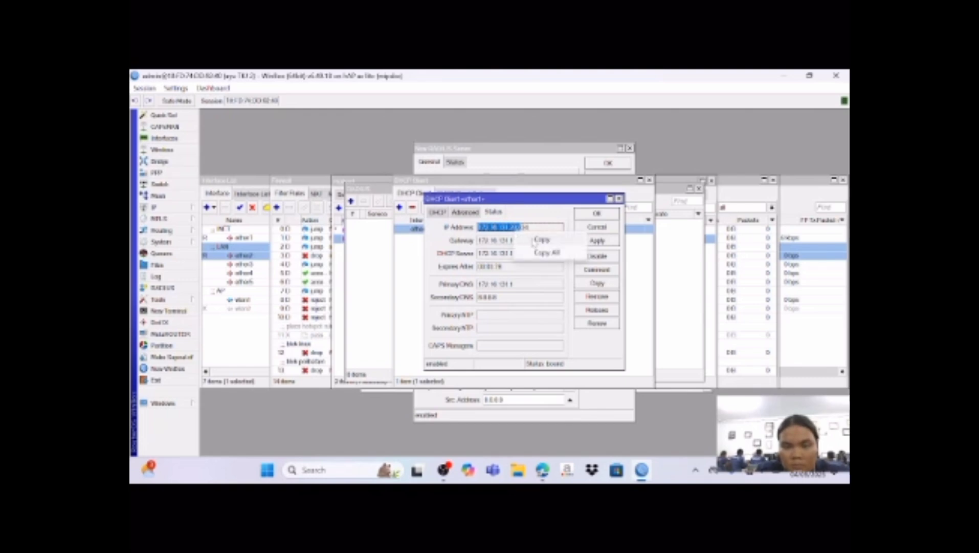
left_click(538, 239)
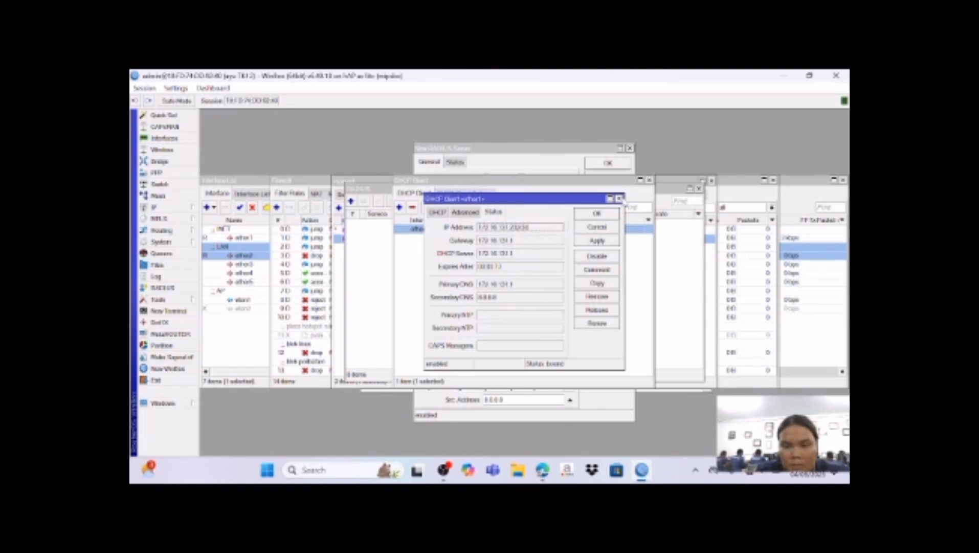
left_click(614, 216)
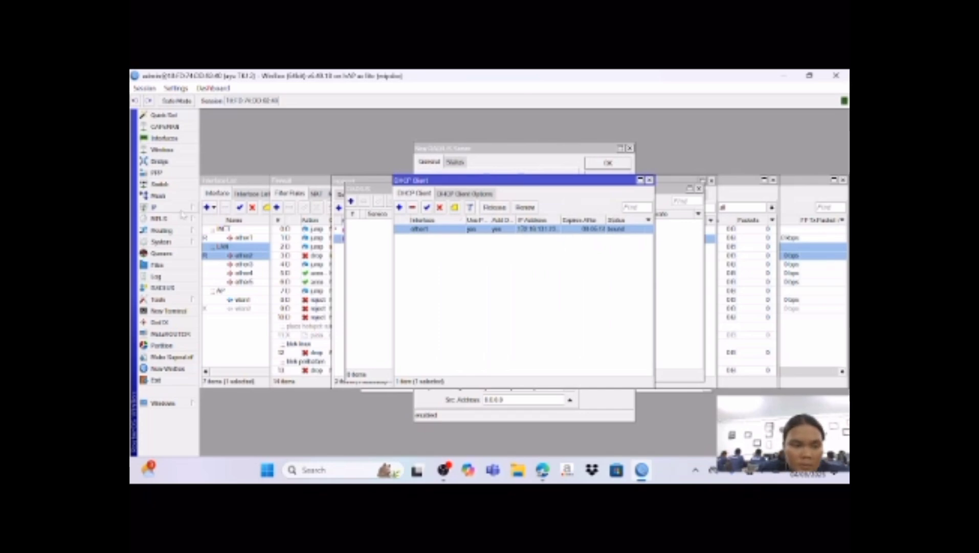
Create a fresh RADIUS server entry with the login and hotspot services enabled and the copied ether1 IP as its address.
left_click(169, 288)
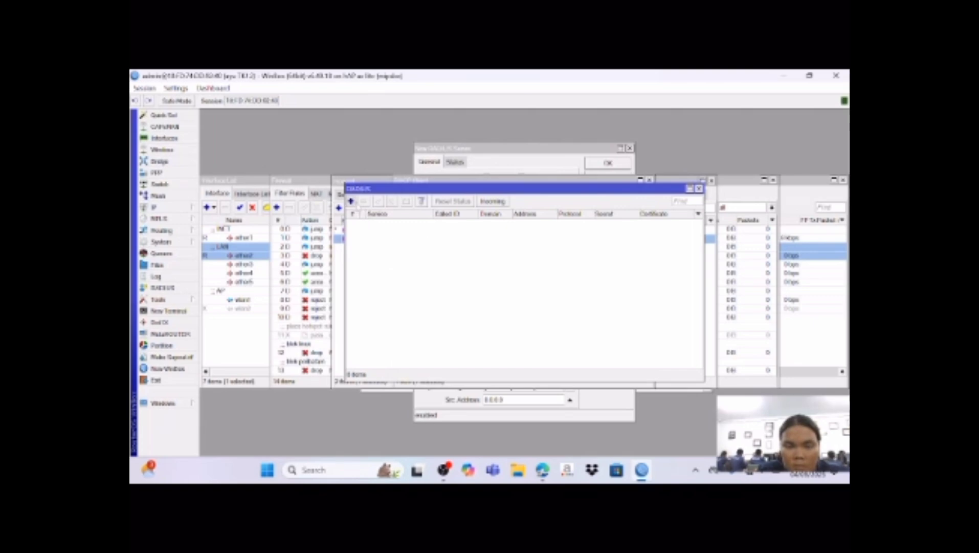
left_click(351, 200)
left_click(540, 190)
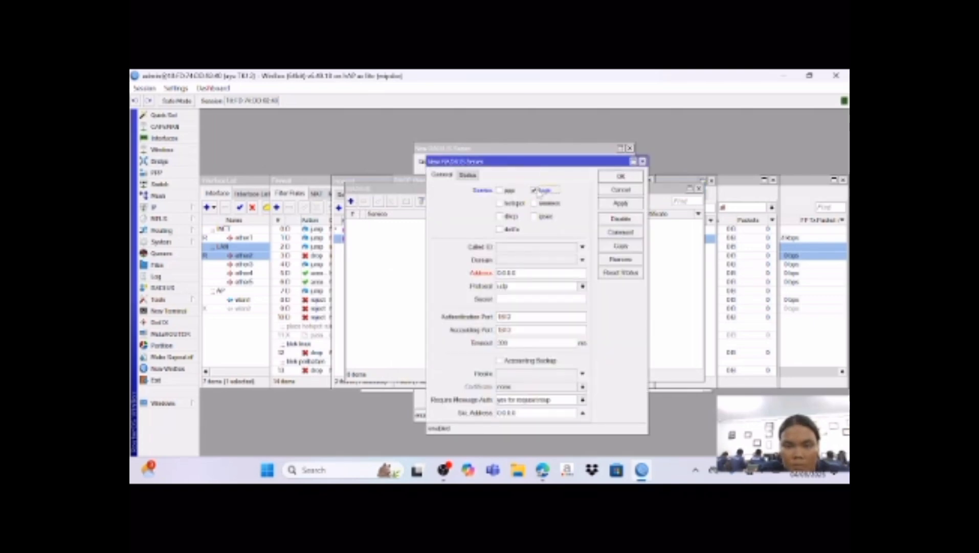
left_click(506, 203)
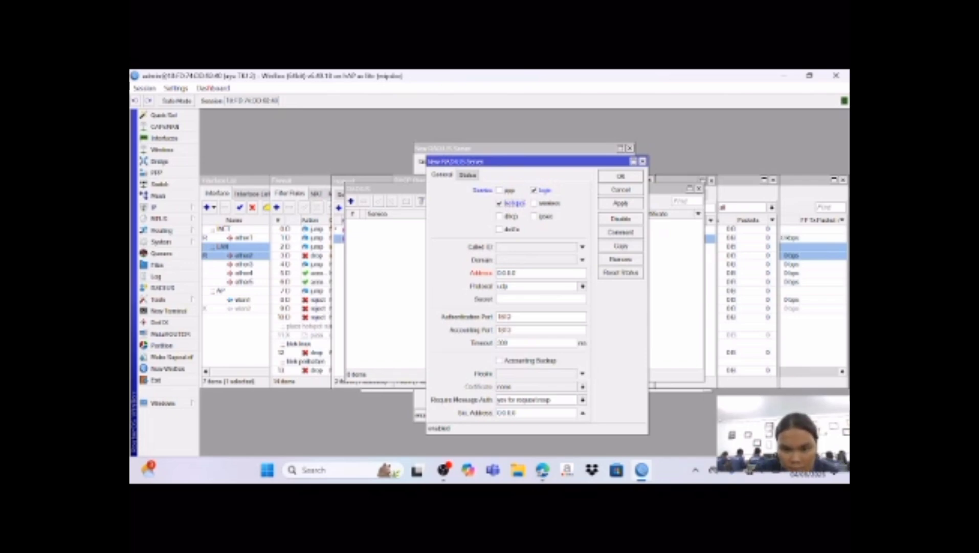
double_click(506, 273)
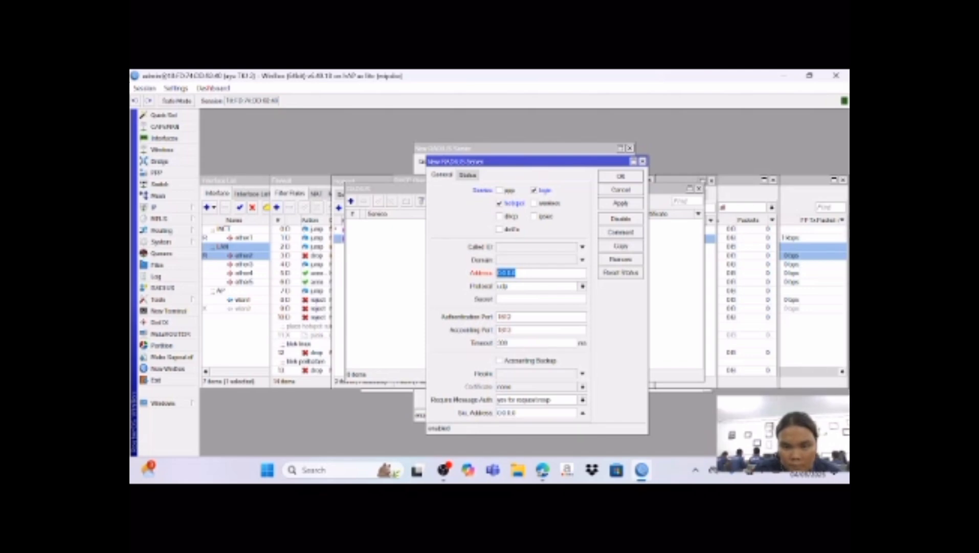
right_click(513, 275)
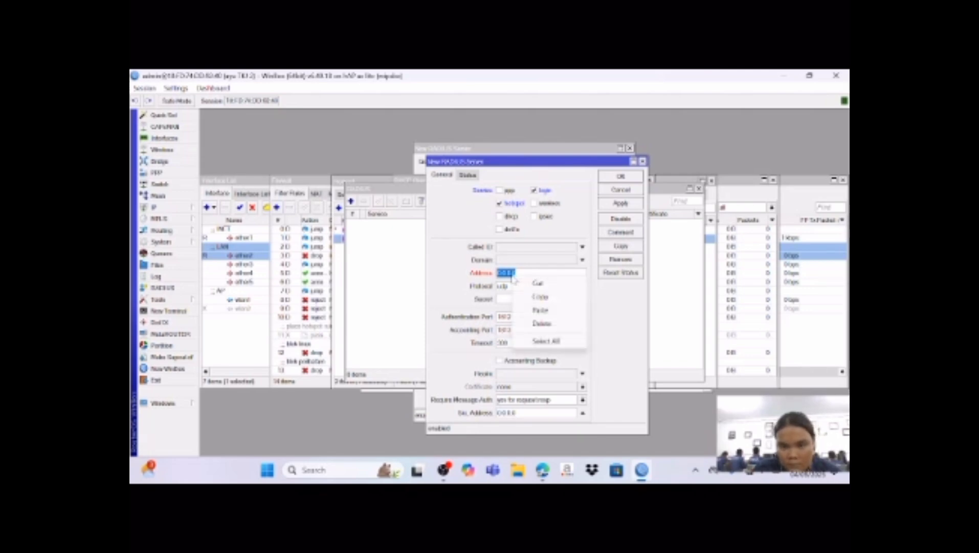
left_click(542, 310)
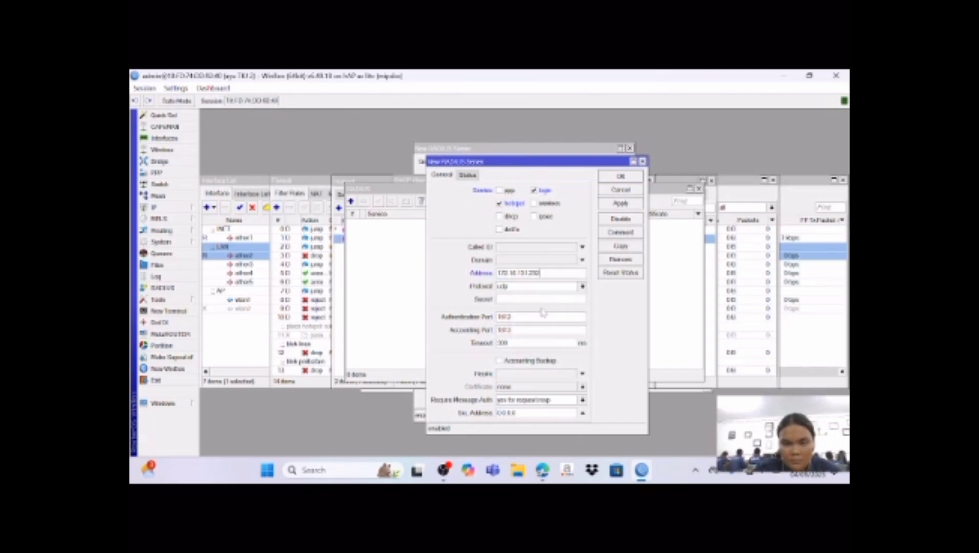
Enter the shared secret for the new RADIUS server and save the entry.
left_click(512, 300)
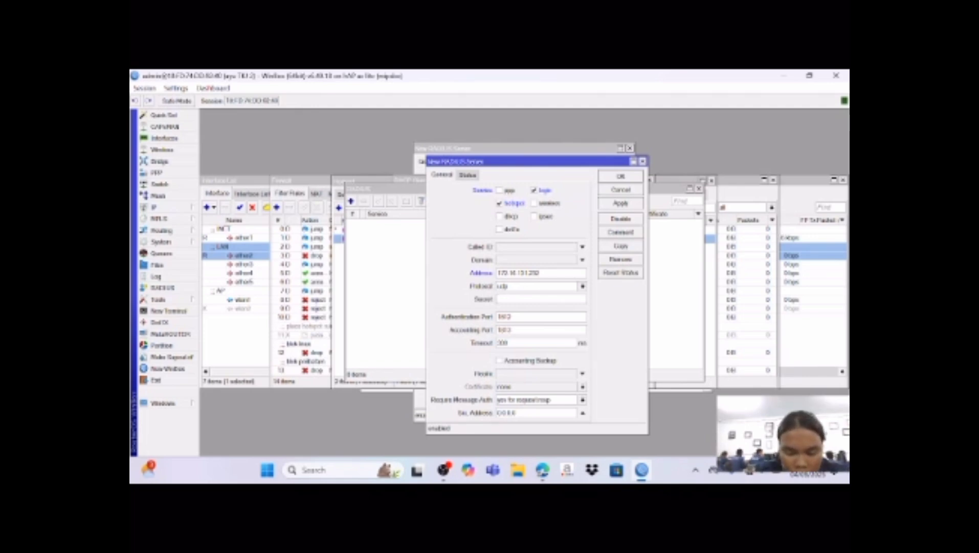
key("XF86AudioRaiseVolume")
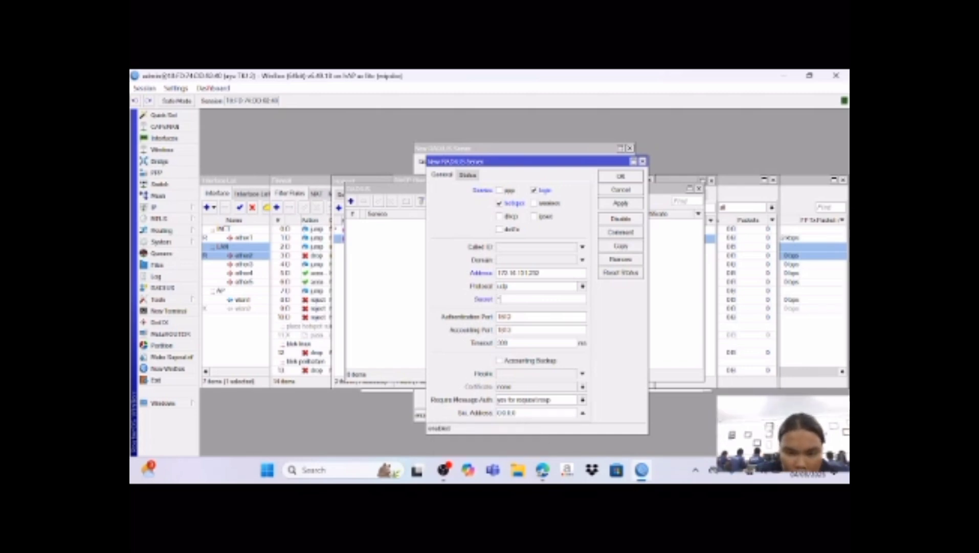
type("****")
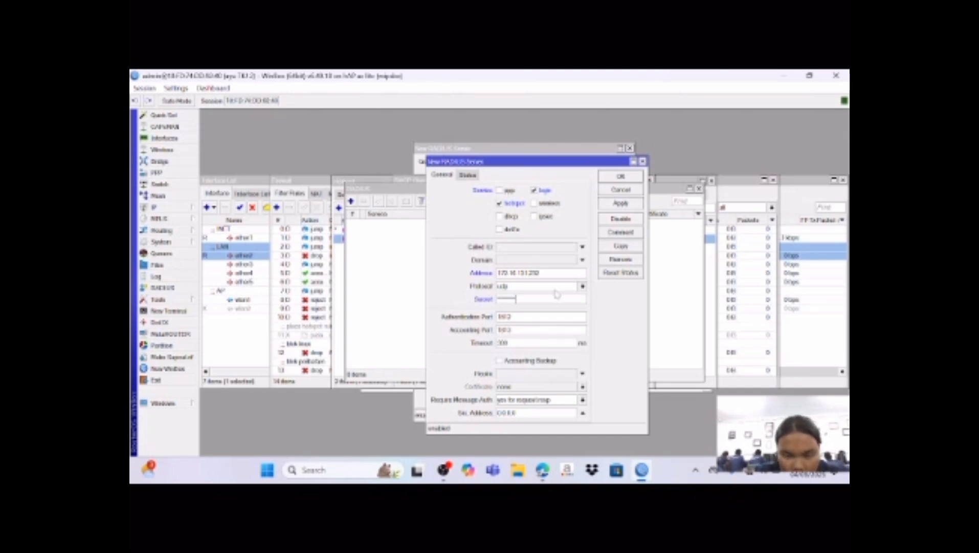
left_click(620, 203)
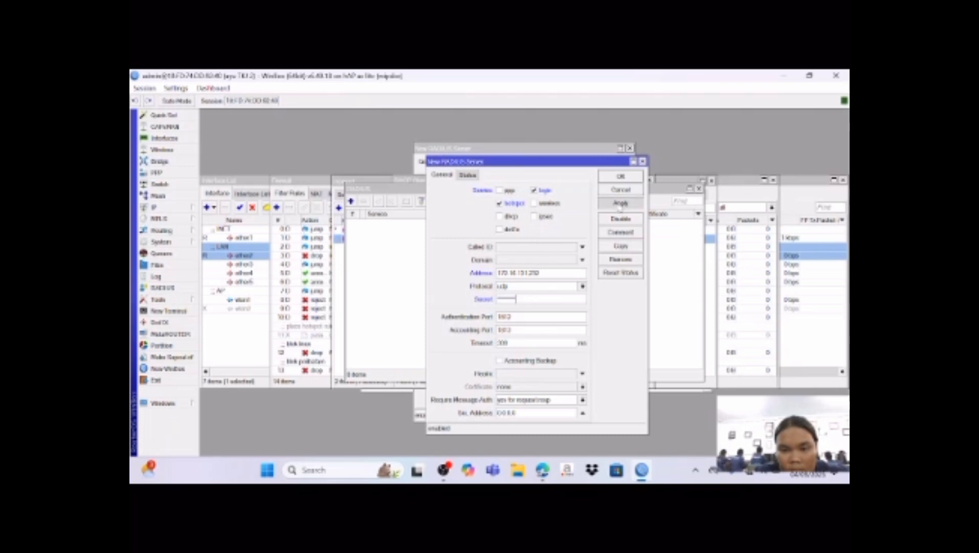
left_click(620, 176)
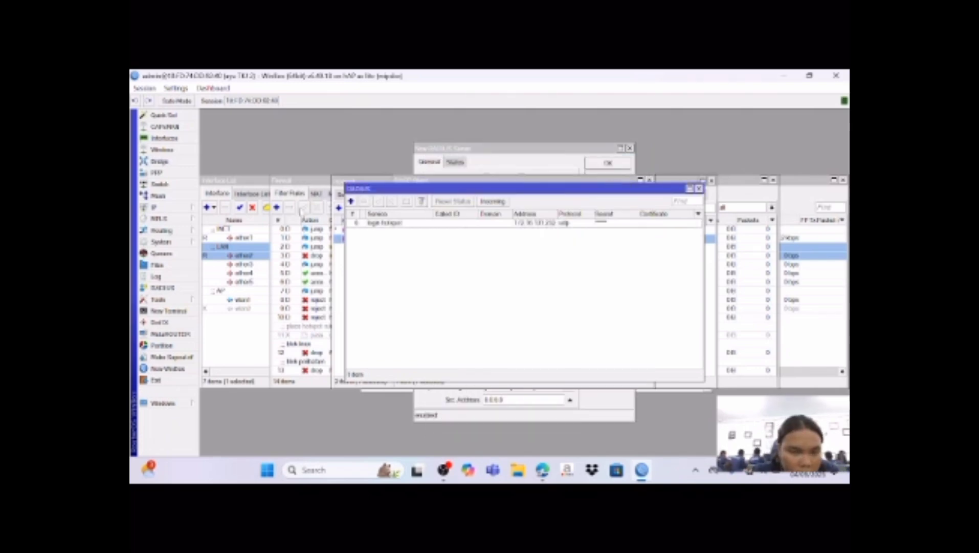
Add a hotspot user named a with a password and the default profile, and save it.
left_click(164, 210)
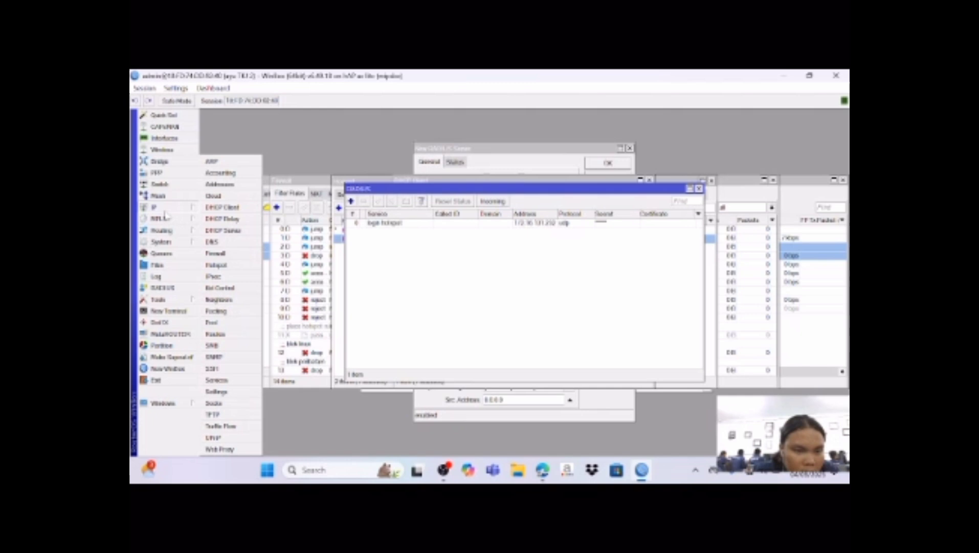
left_click(215, 264)
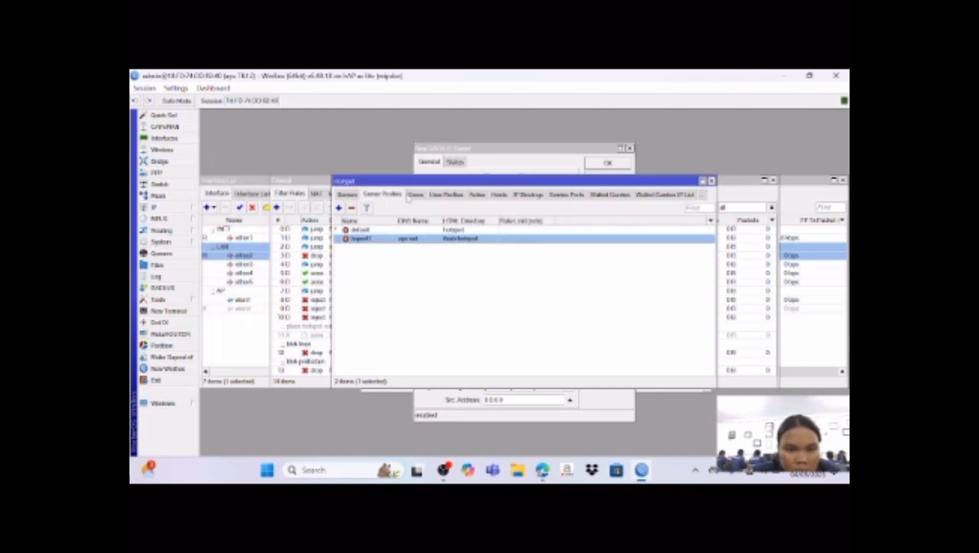
left_click(415, 195)
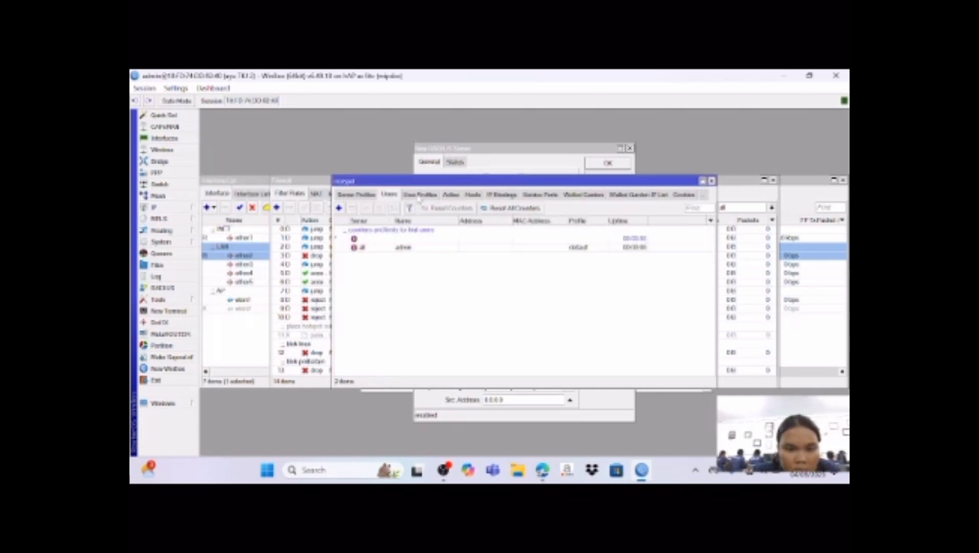
left_click(339, 208)
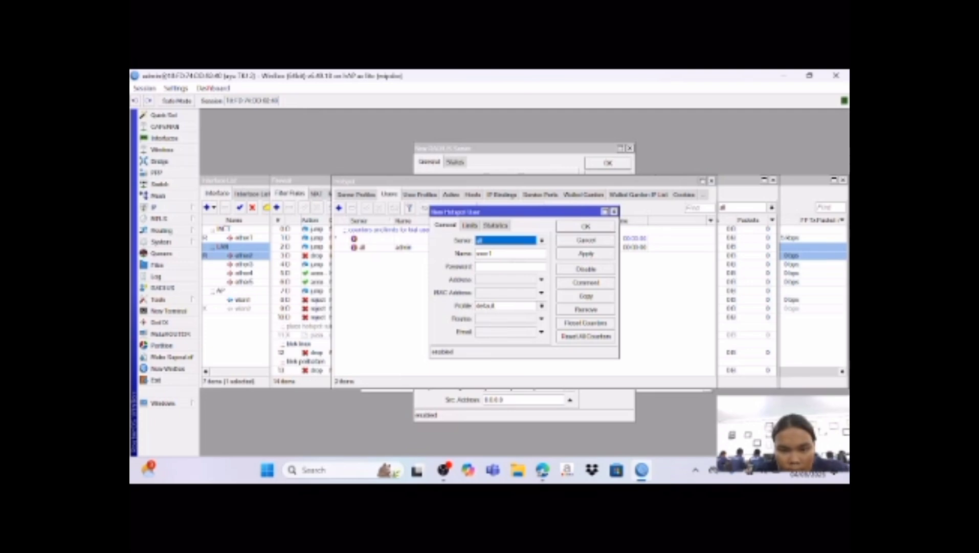
key("Tab")
key("BackSpace")
key("BackSpace")
key("BackSpace")
key("BackSpace")
key("BackSpace")
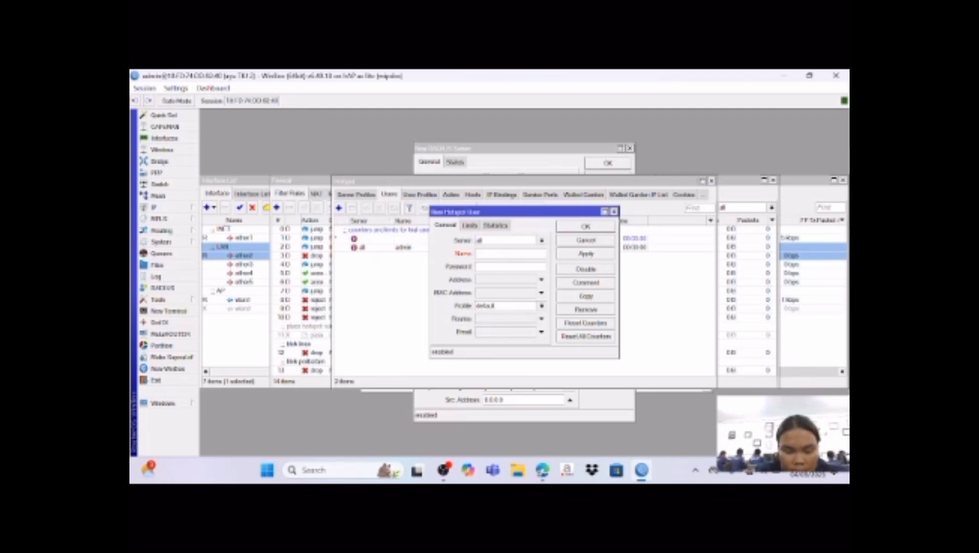
type("a")
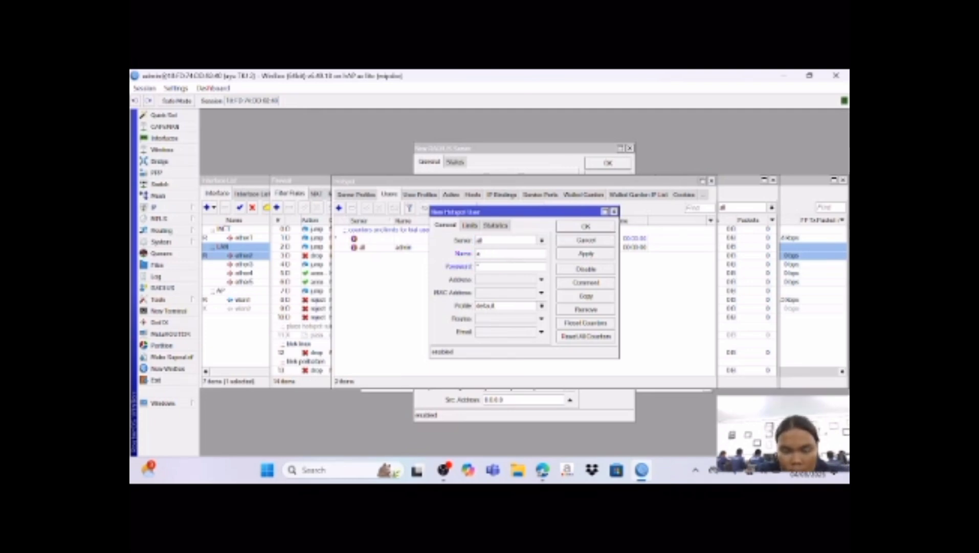
left_click(600, 255)
left_click(594, 229)
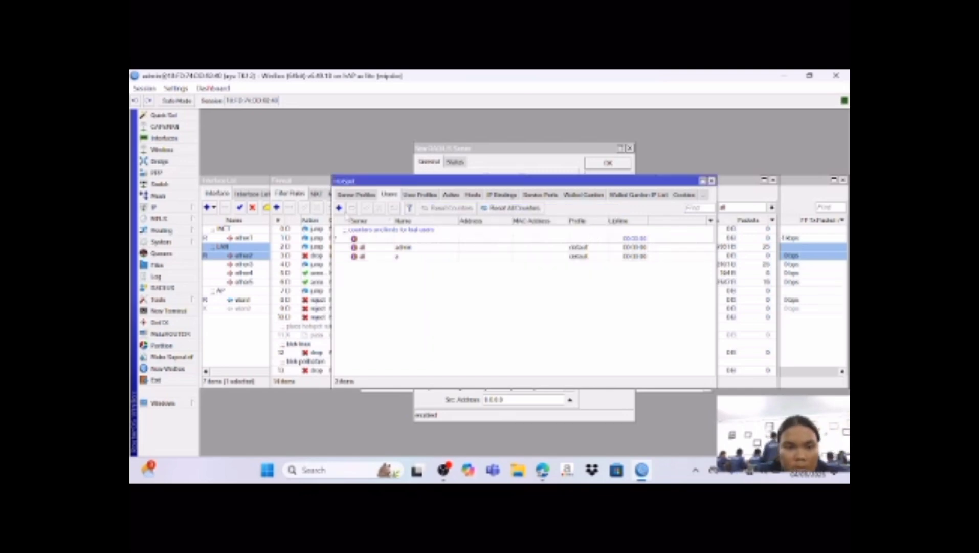
Add a second hotspot user named b with the default profile and save it.
left_click(339, 208)
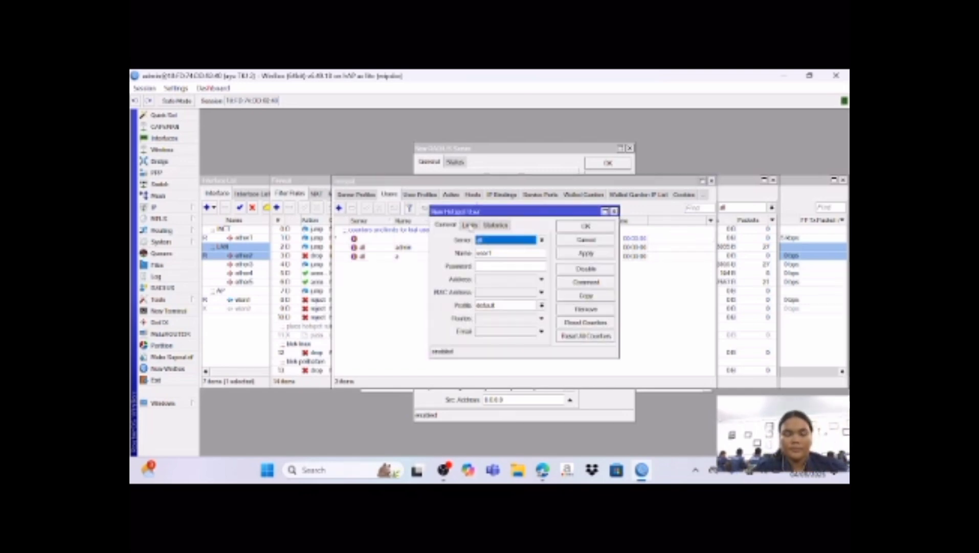
key("Tab")
type("us")
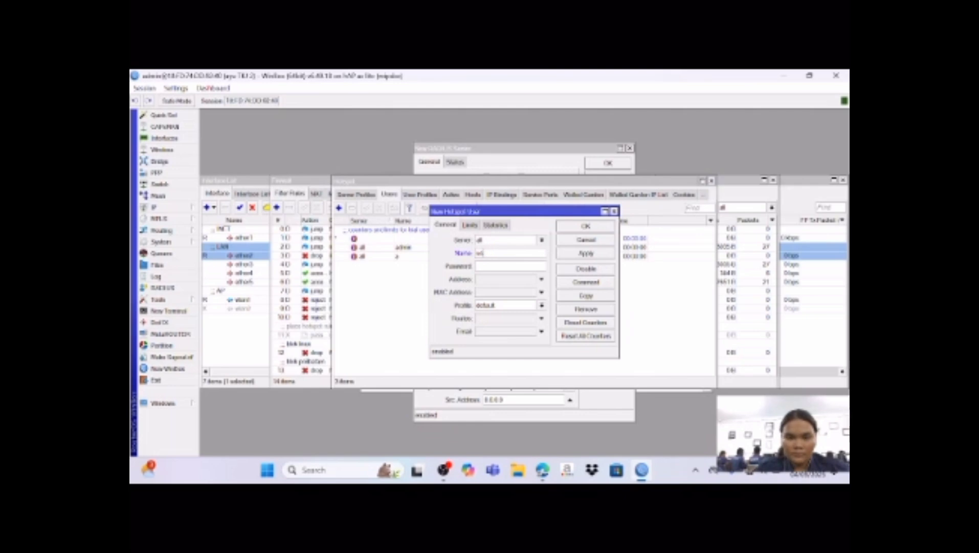
key("BackSpace")
key("BackSpace")
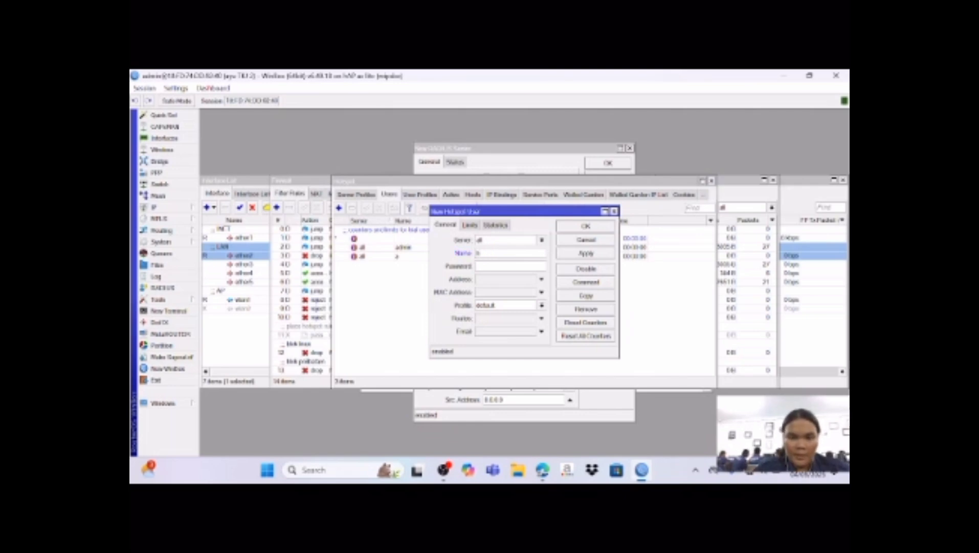
left_click(586, 253)
left_click(586, 226)
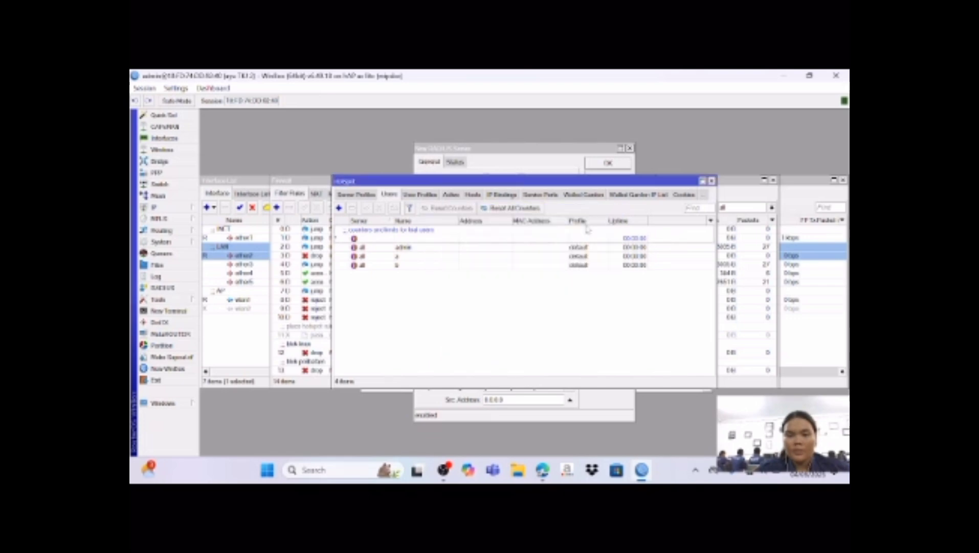
Add a third hotspot user named c with a password and the default profile, and save it.
left_click(339, 207)
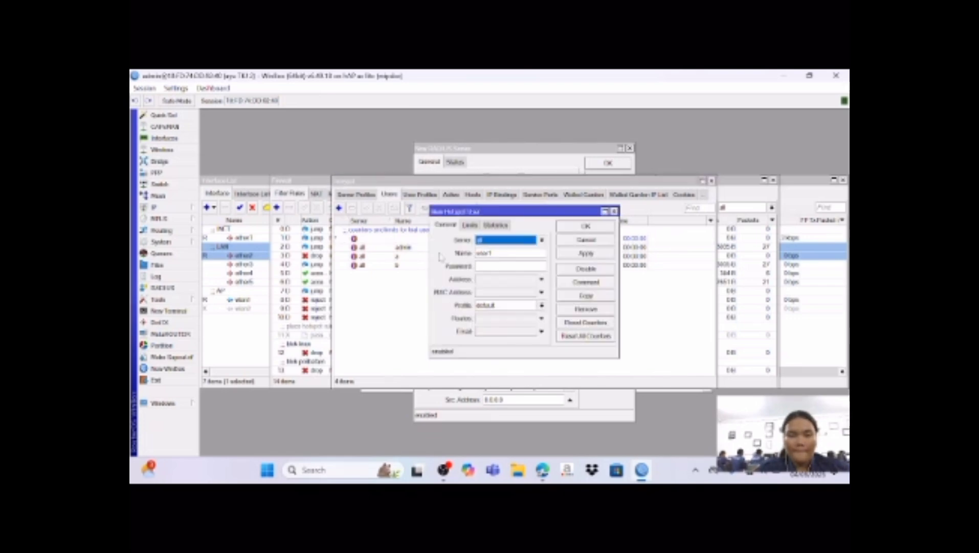
left_click(503, 252)
key("BackSpace")
key("BackSpace")
key("BackSpace")
key("BackSpace")
key("BackSpace")
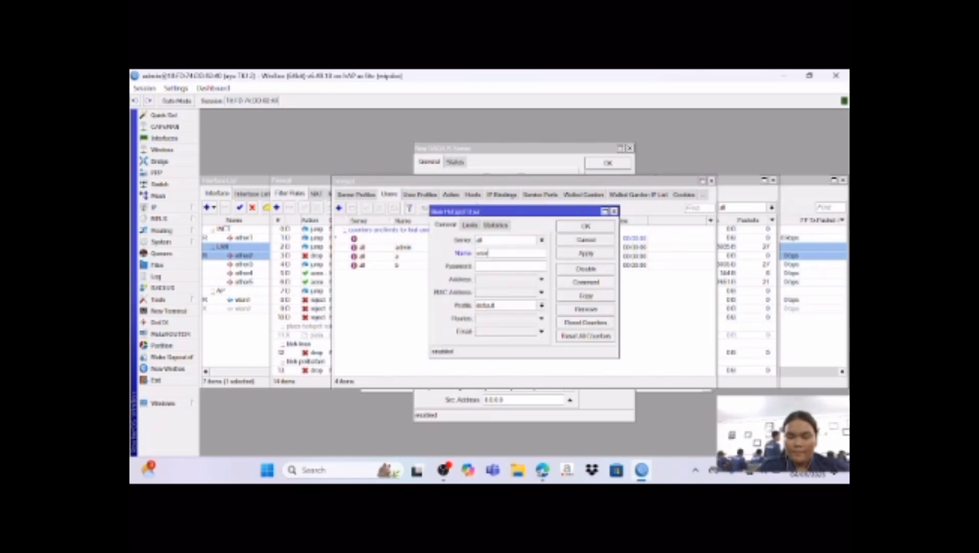
type("c")
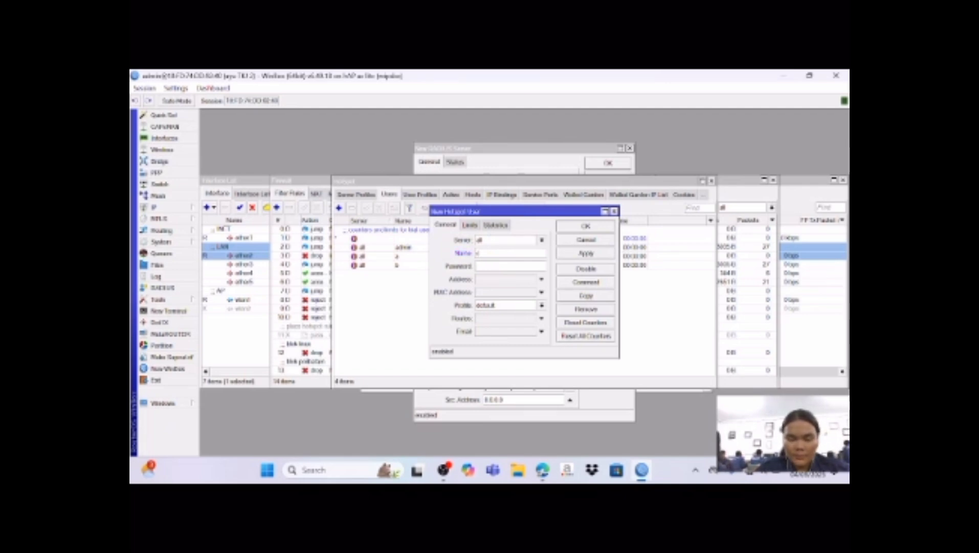
left_click(599, 253)
left_click(586, 226)
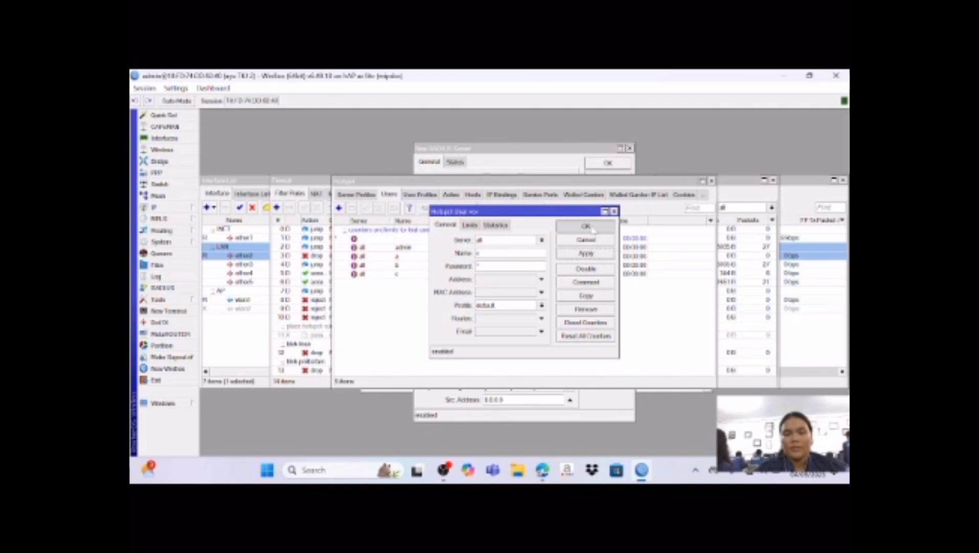